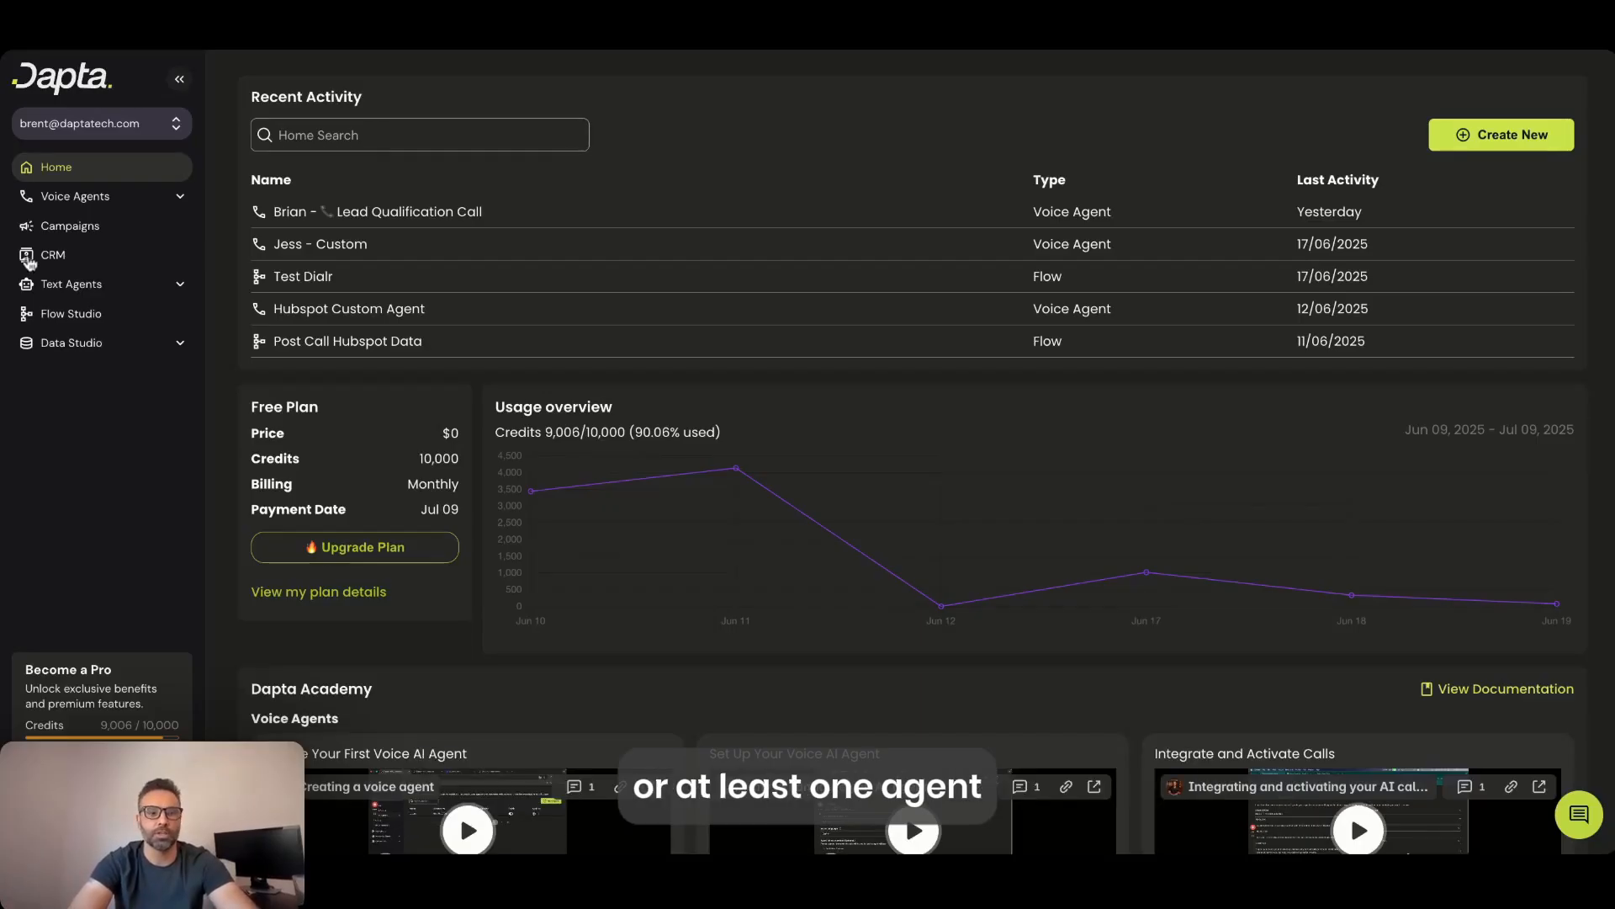
Step: Look over the existing voice agents and start creating a new campaign
{"action": "left_click", "coordinate": [110, 202]}
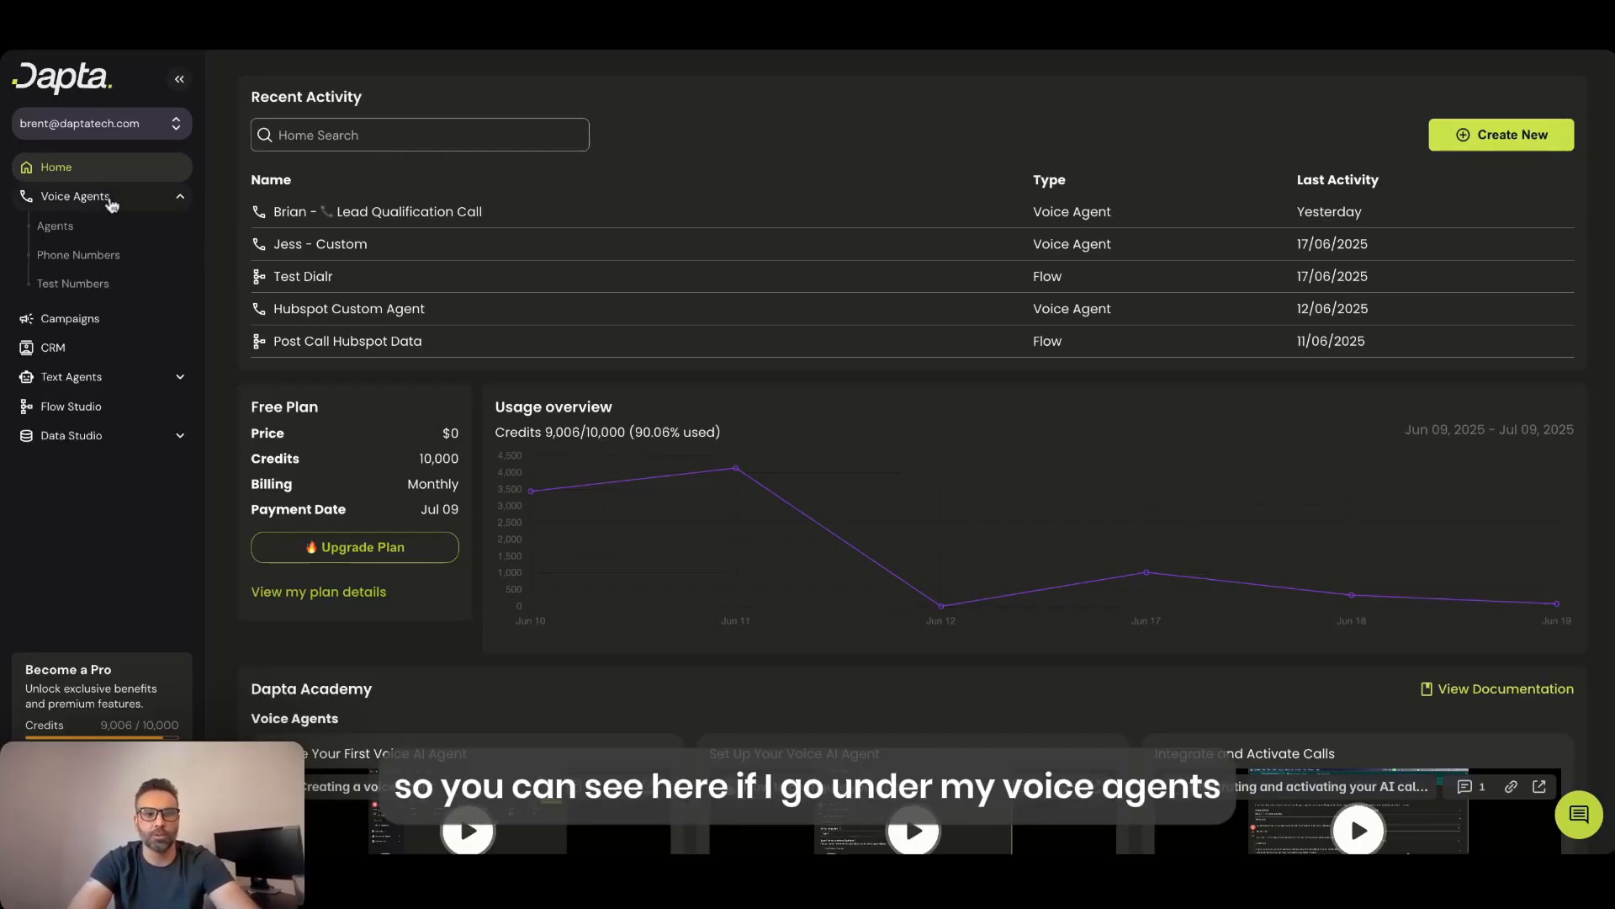
{"action": "left_click", "coordinate": [68, 228]}
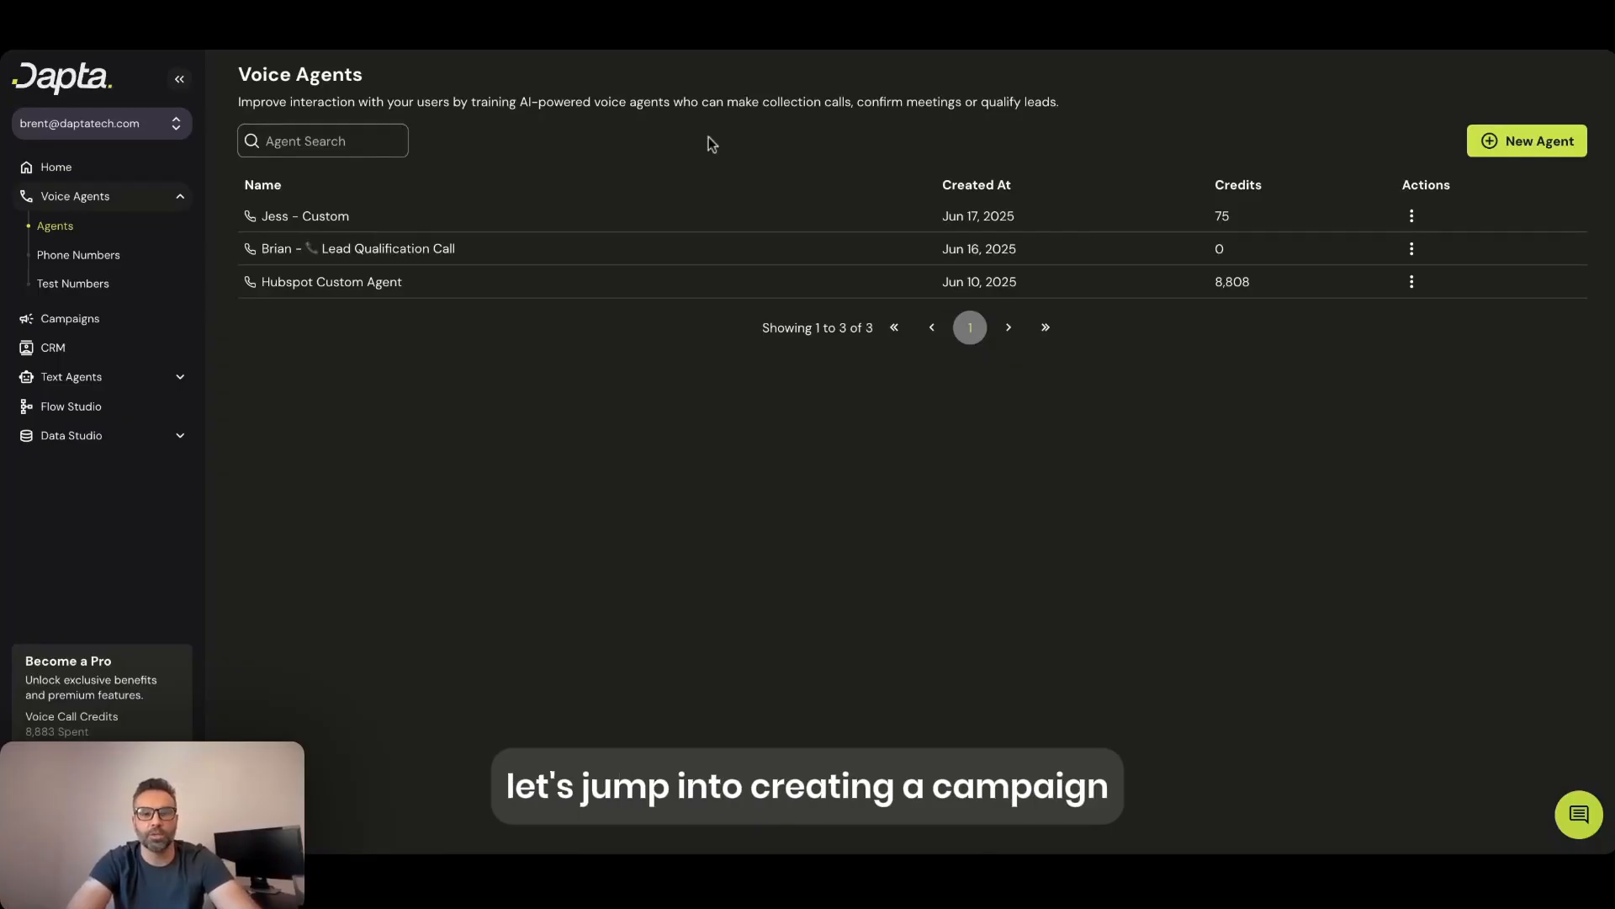
{"action": "left_click", "coordinate": [63, 322]}
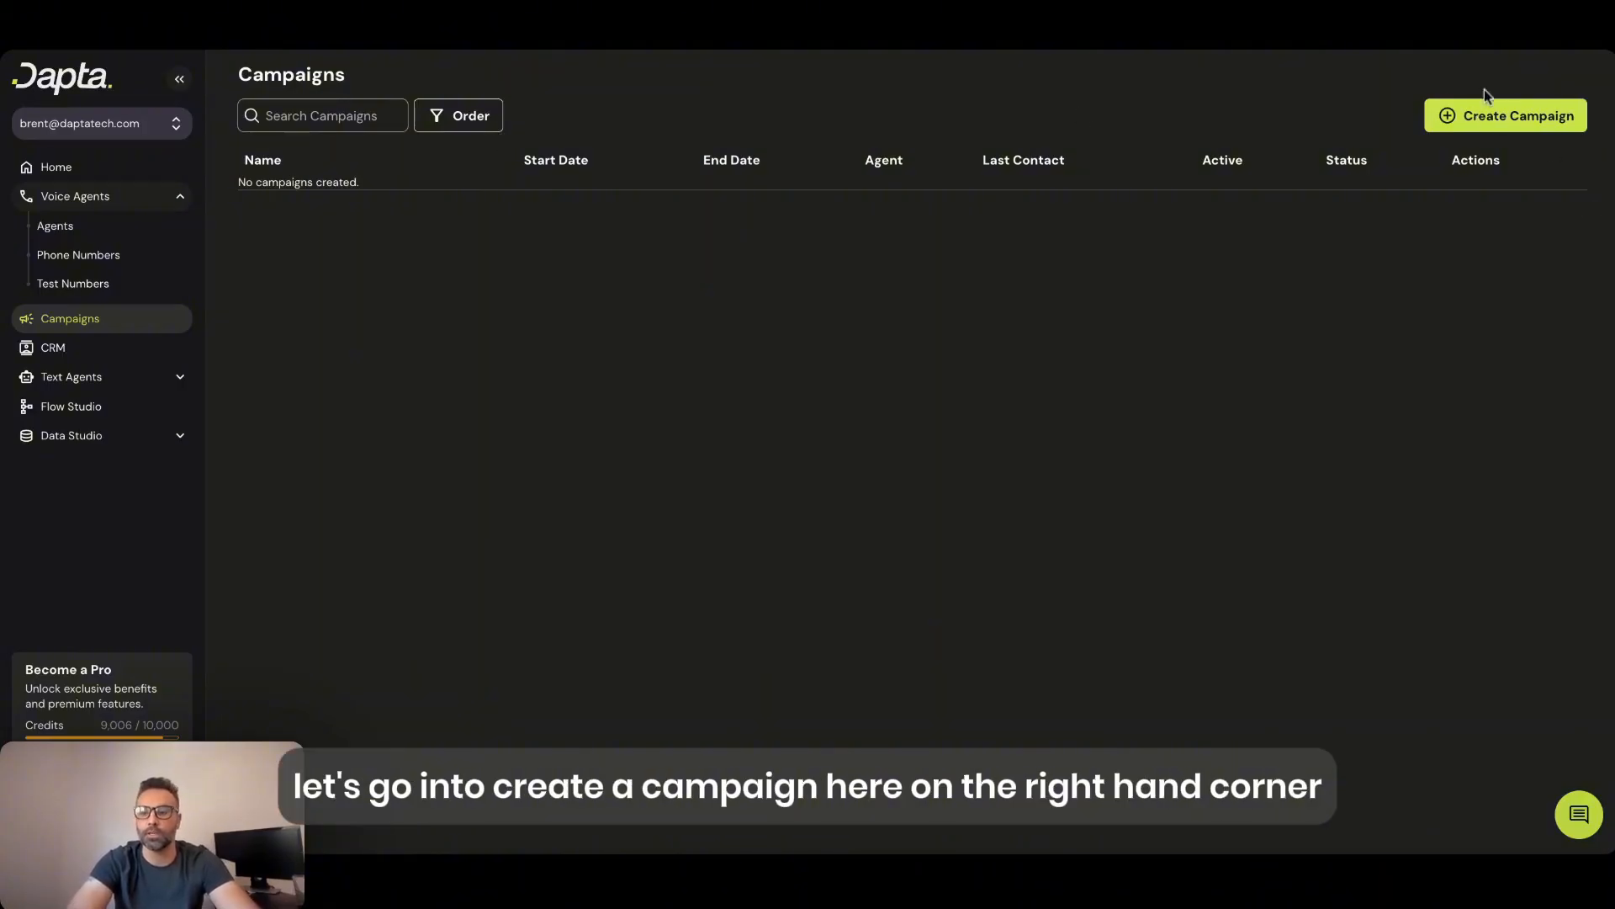
{"action": "left_click", "coordinate": [1495, 115]}
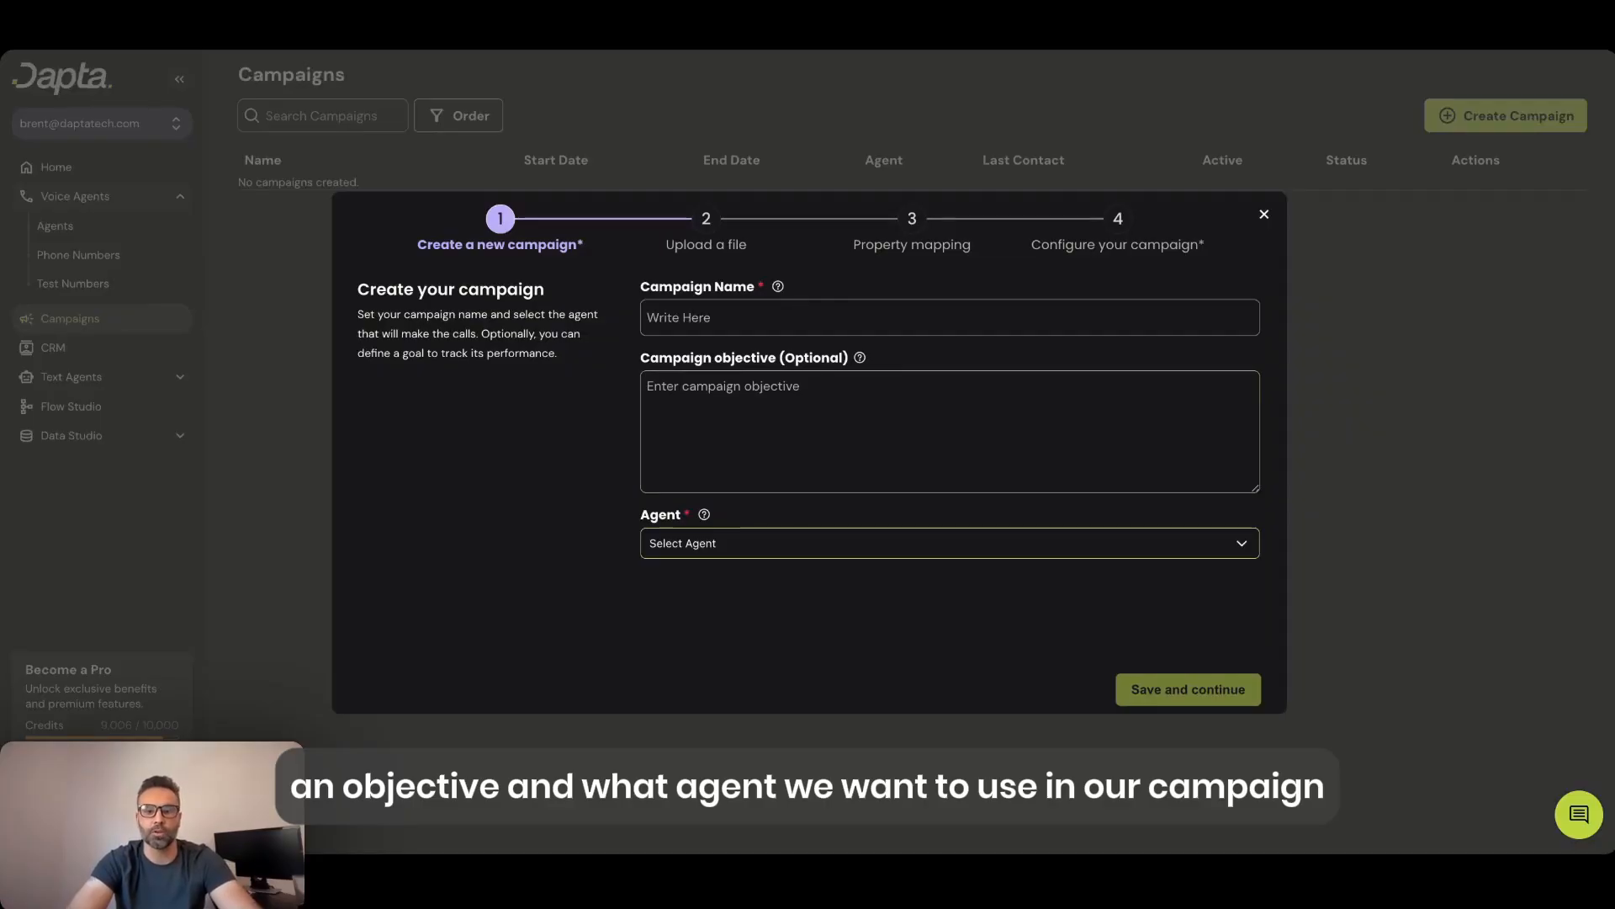
Step: Name the campaign "Qualify Solar Leads"
{"action": "left_click", "coordinate": [753, 331]}
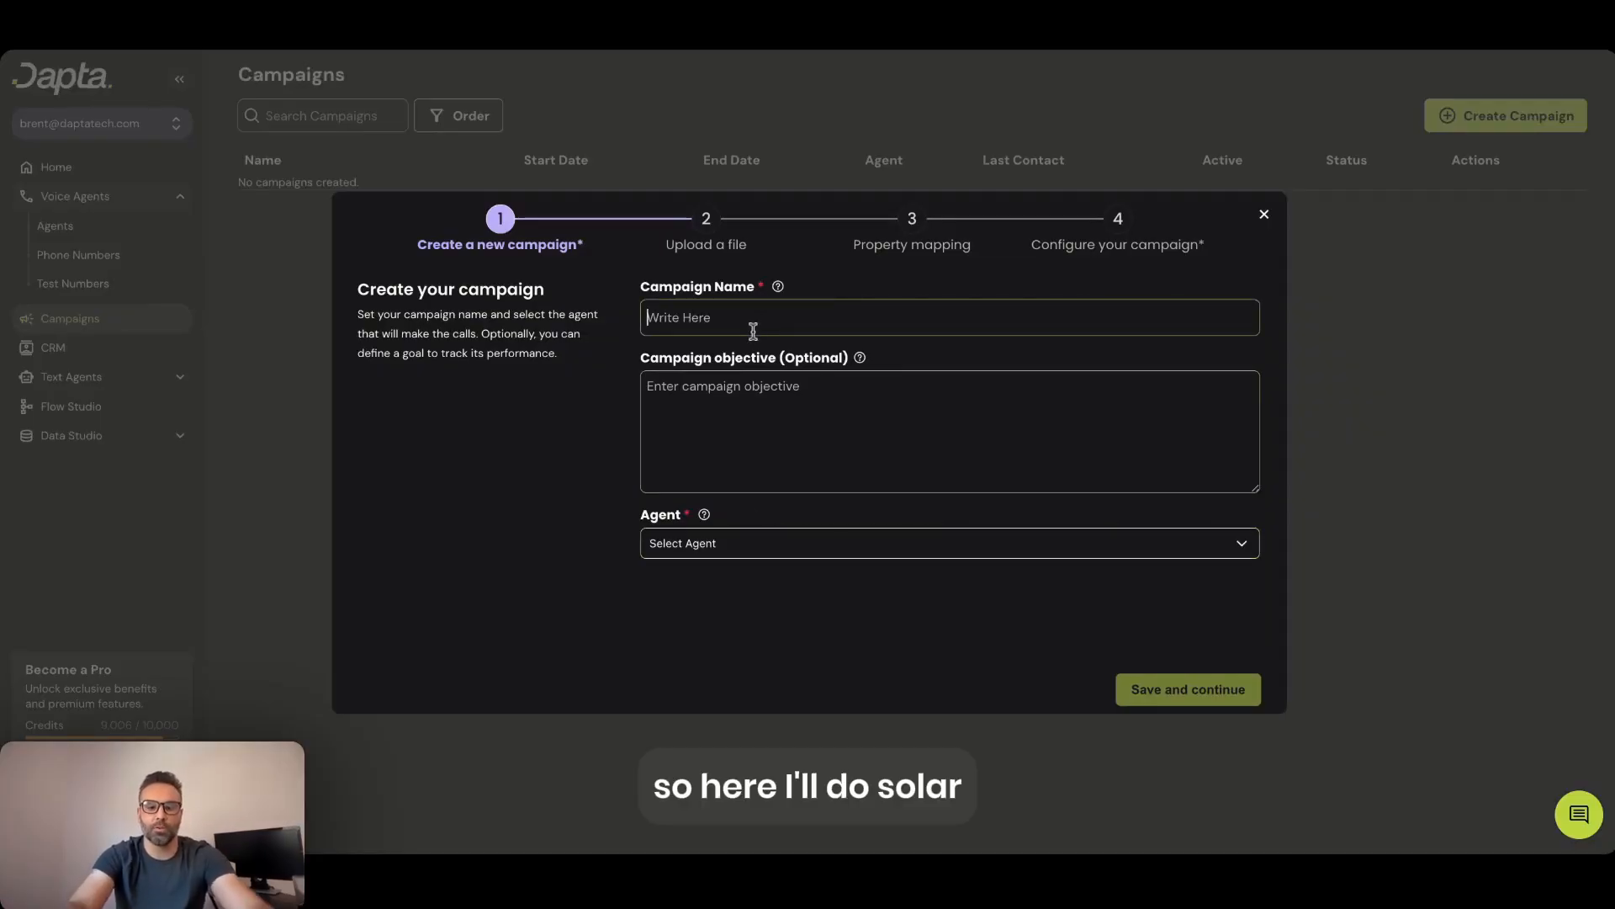
{"action": "type", "text": "Solar"}
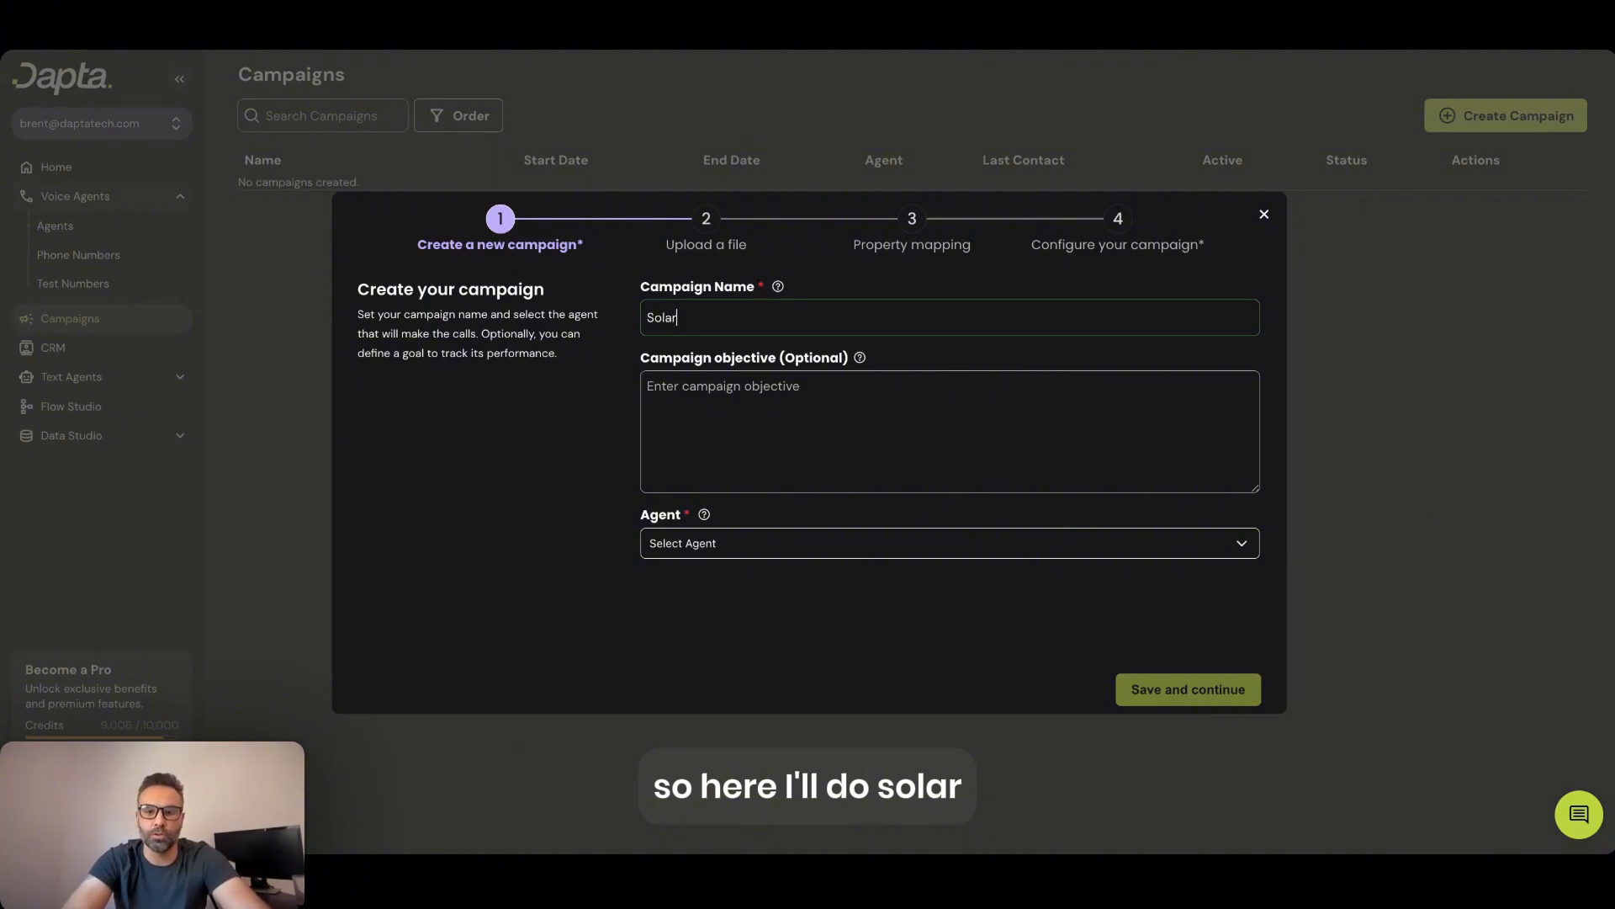
{"action": "key", "text": "BackSpace"}
{"action": "key", "text": "BackSpace"}
{"action": "key", "text": "BackSpace"}
{"action": "key", "text": "BackSpace"}
{"action": "key", "text": "BackSpace"}
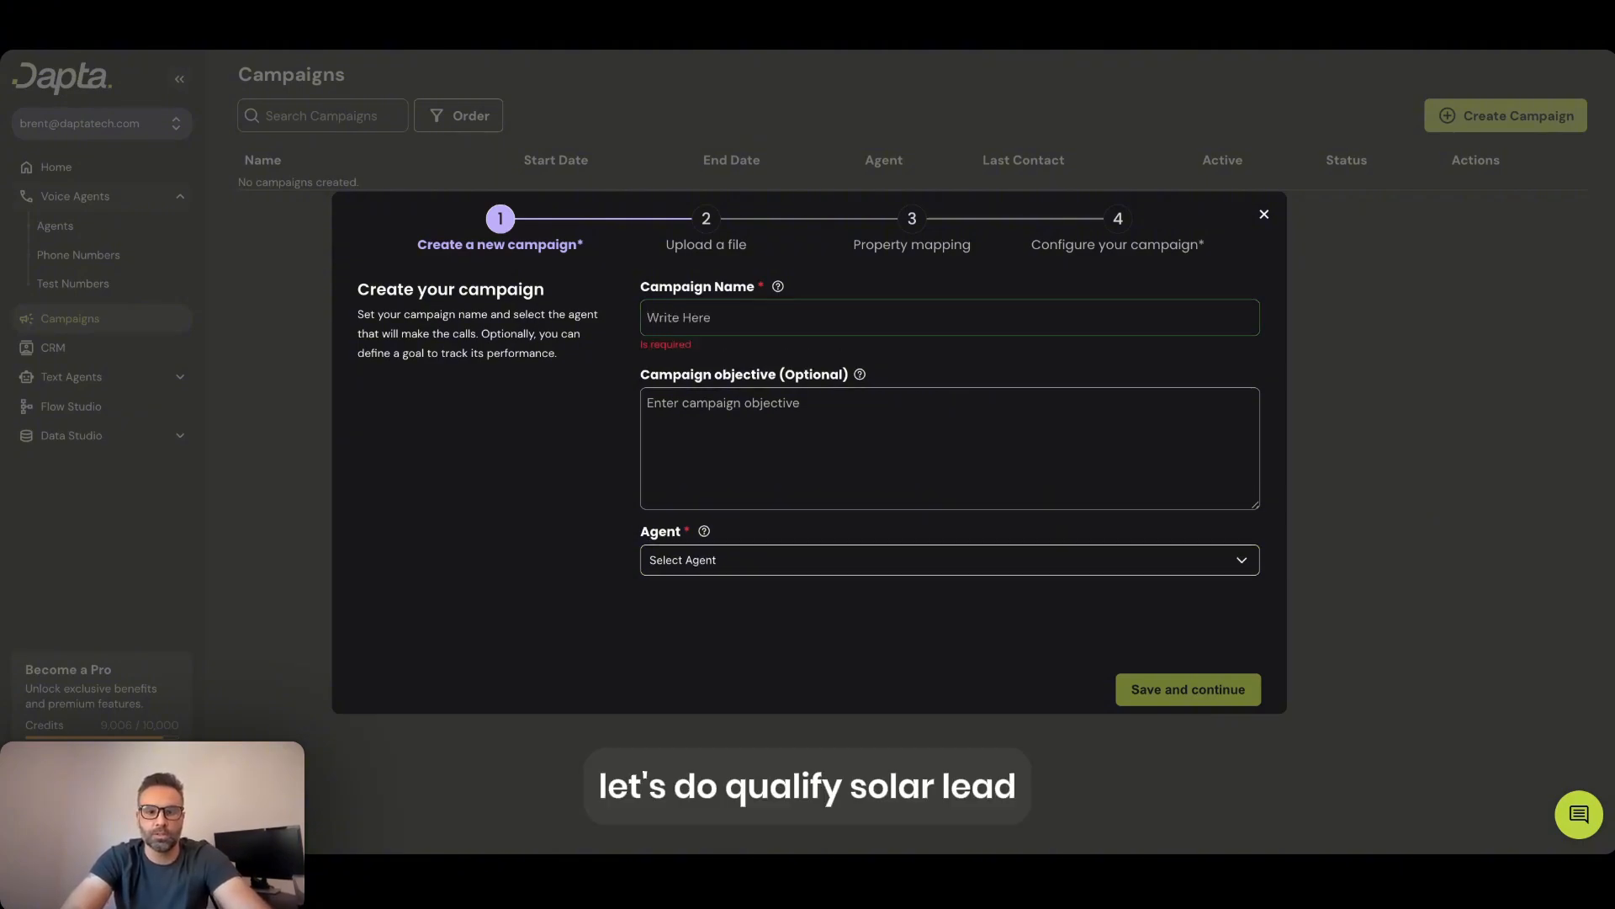
{"action": "type", "text": "Qualify Sola"}
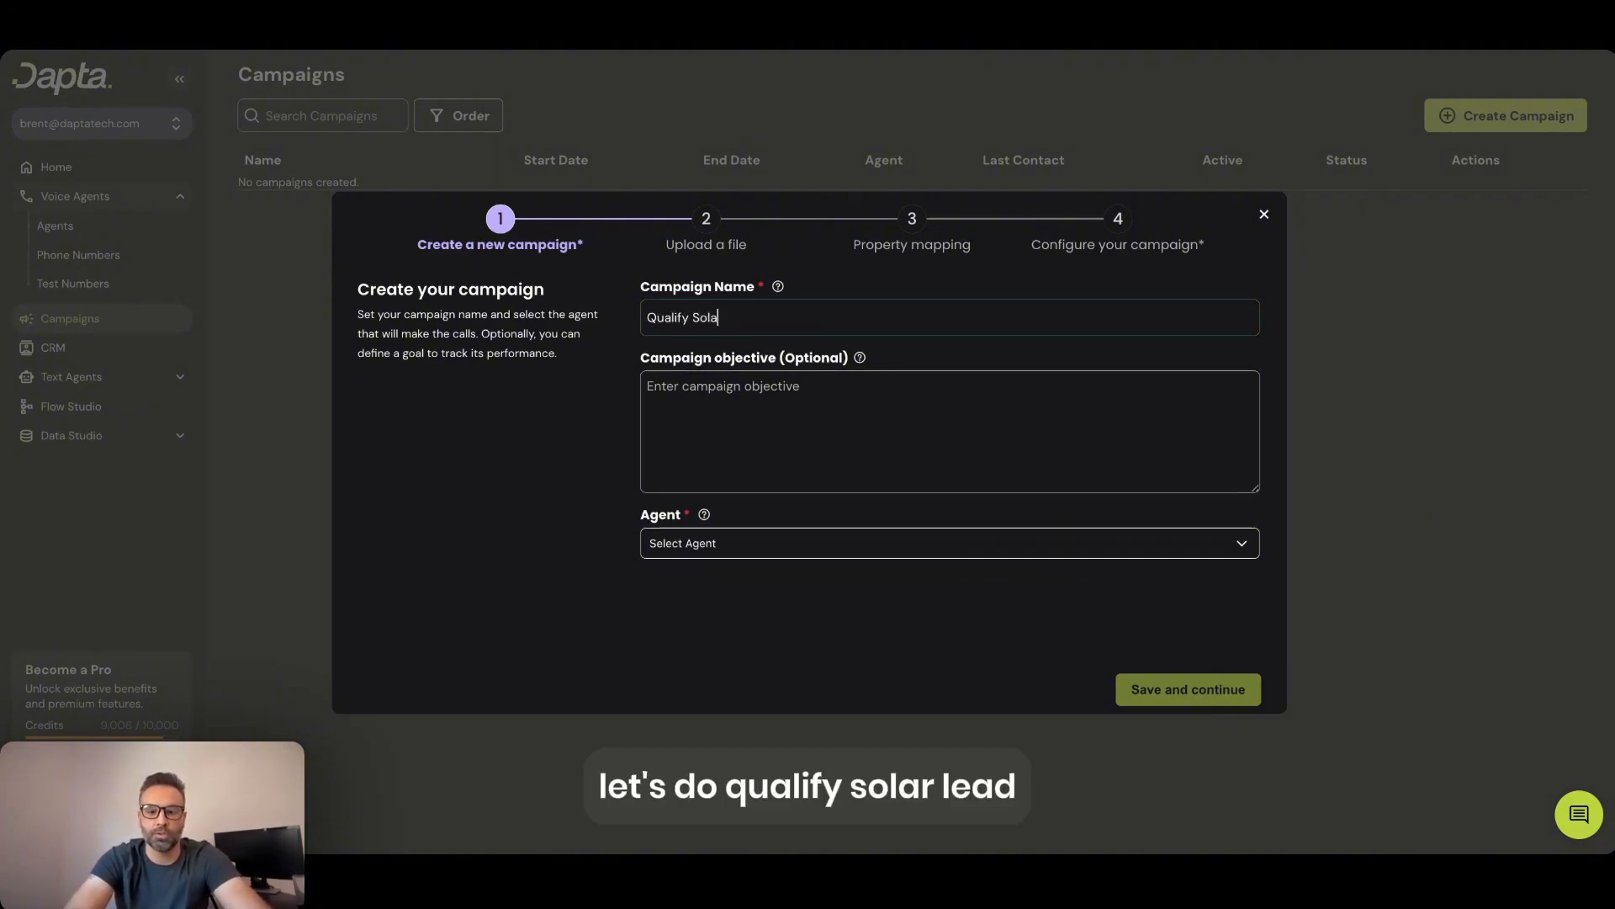
{"action": "type", "text": "r Leads"}
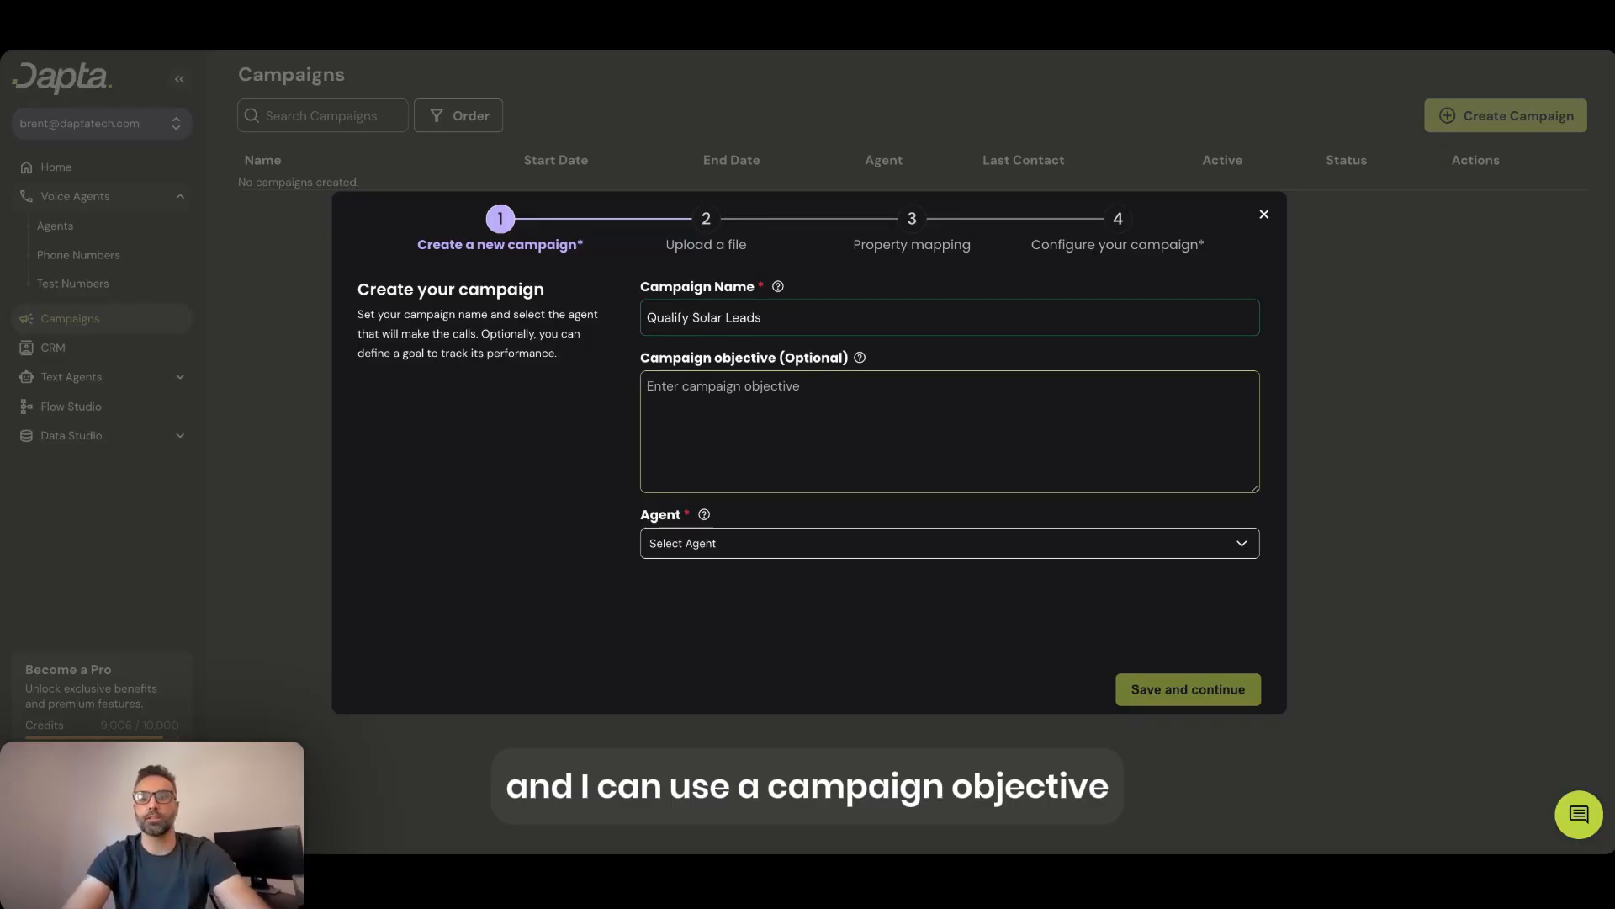
Step: Enter an objective about calling new CRM homeowners to qualify solar panel interest, assign the Lead Qualification Call agent, and save
{"action": "type", "text": "Automatically call newly added homeowners from our CRM to qualify their interest in solar panel installation. The voice agent will introduce the service, ask a few qualifying questions, and tag each lead based on their level of interest."}
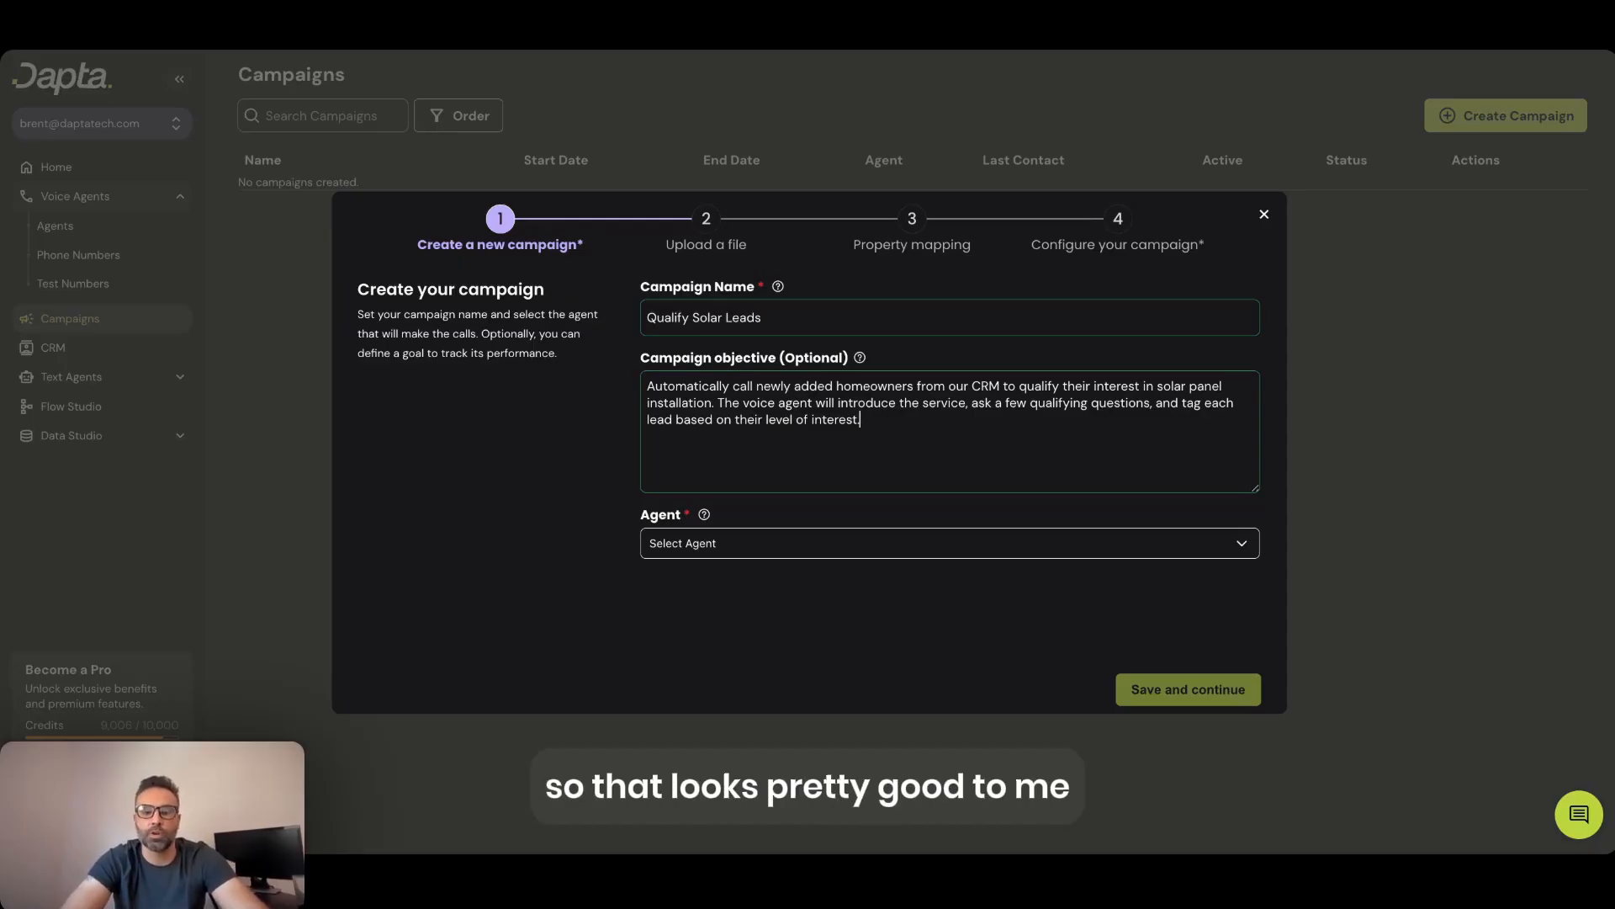
{"action": "left_click", "coordinate": [721, 545]}
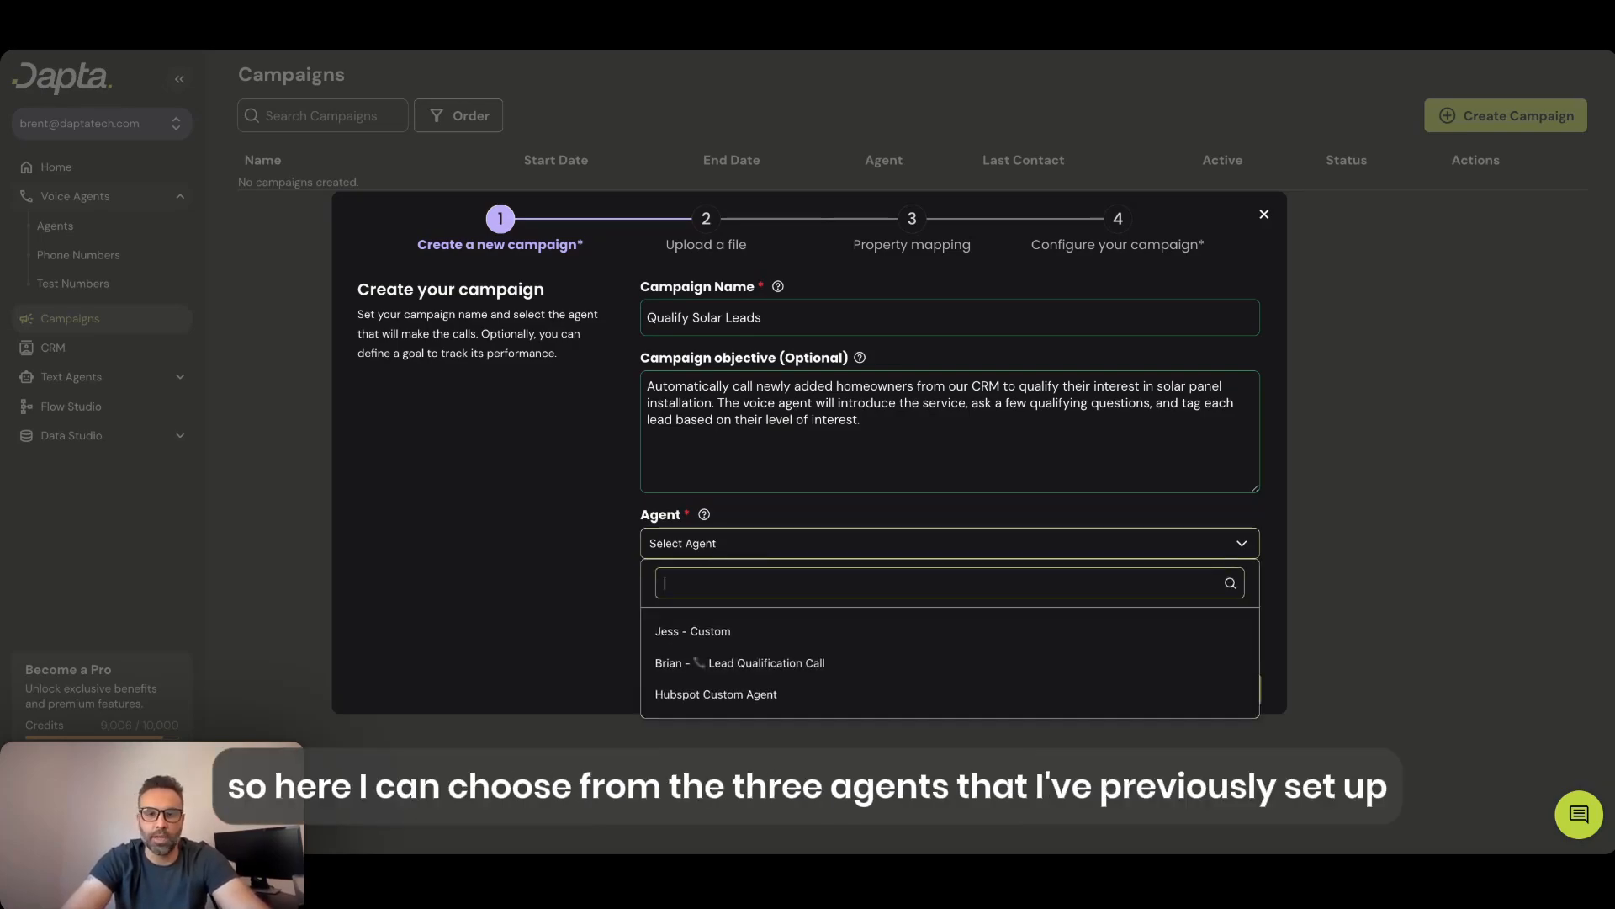
{"action": "left_click", "coordinate": [774, 665]}
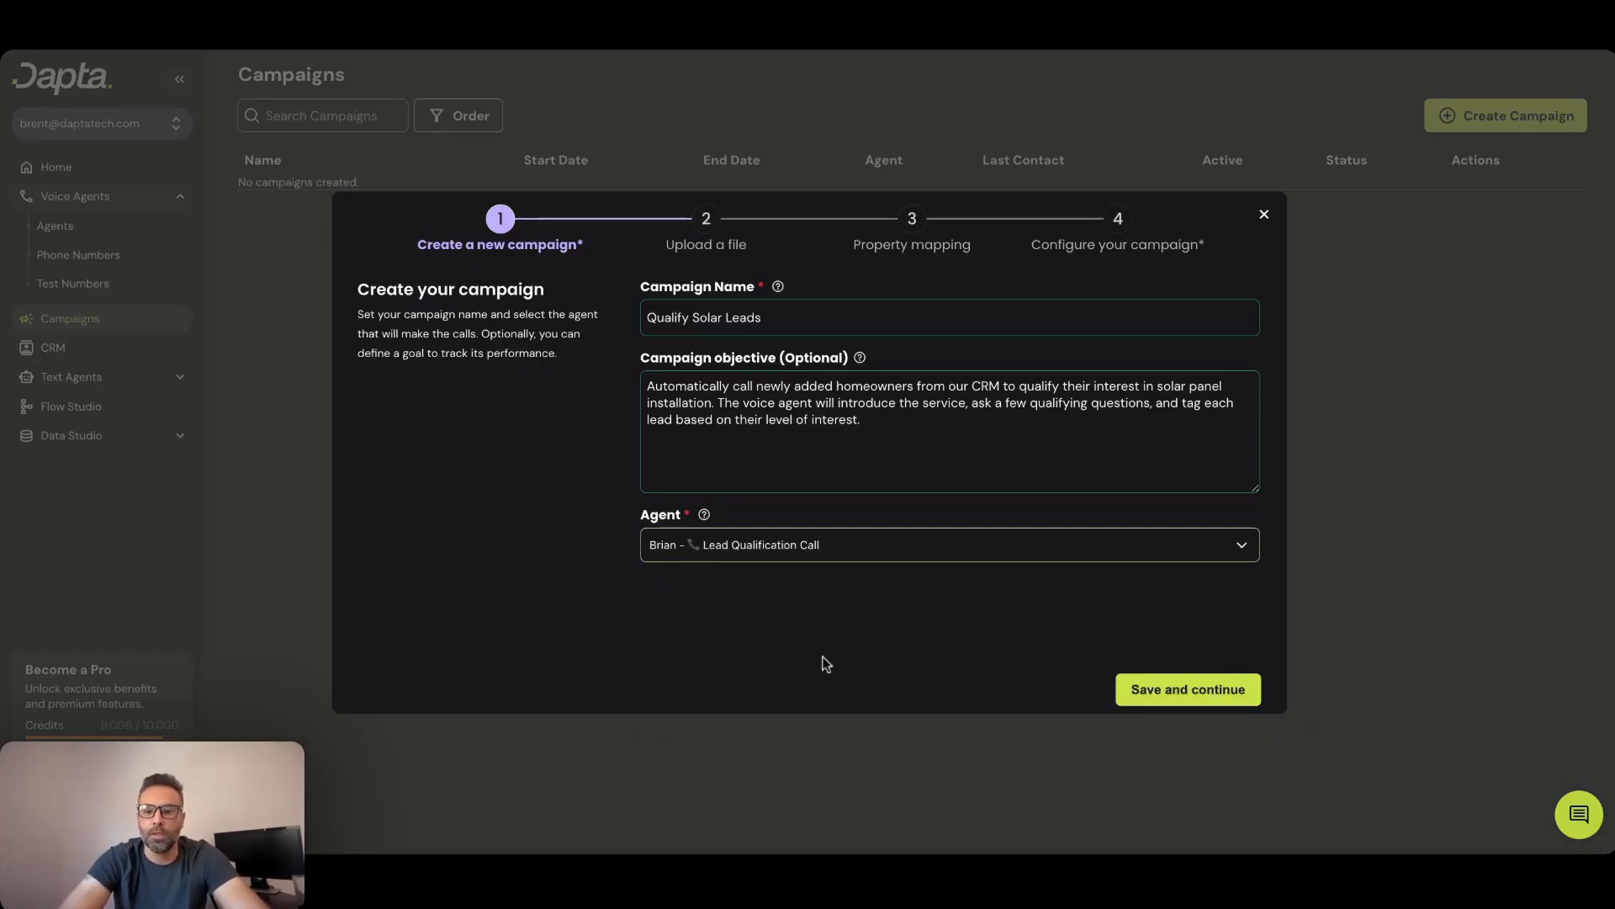
{"action": "left_click", "coordinate": [1225, 689]}
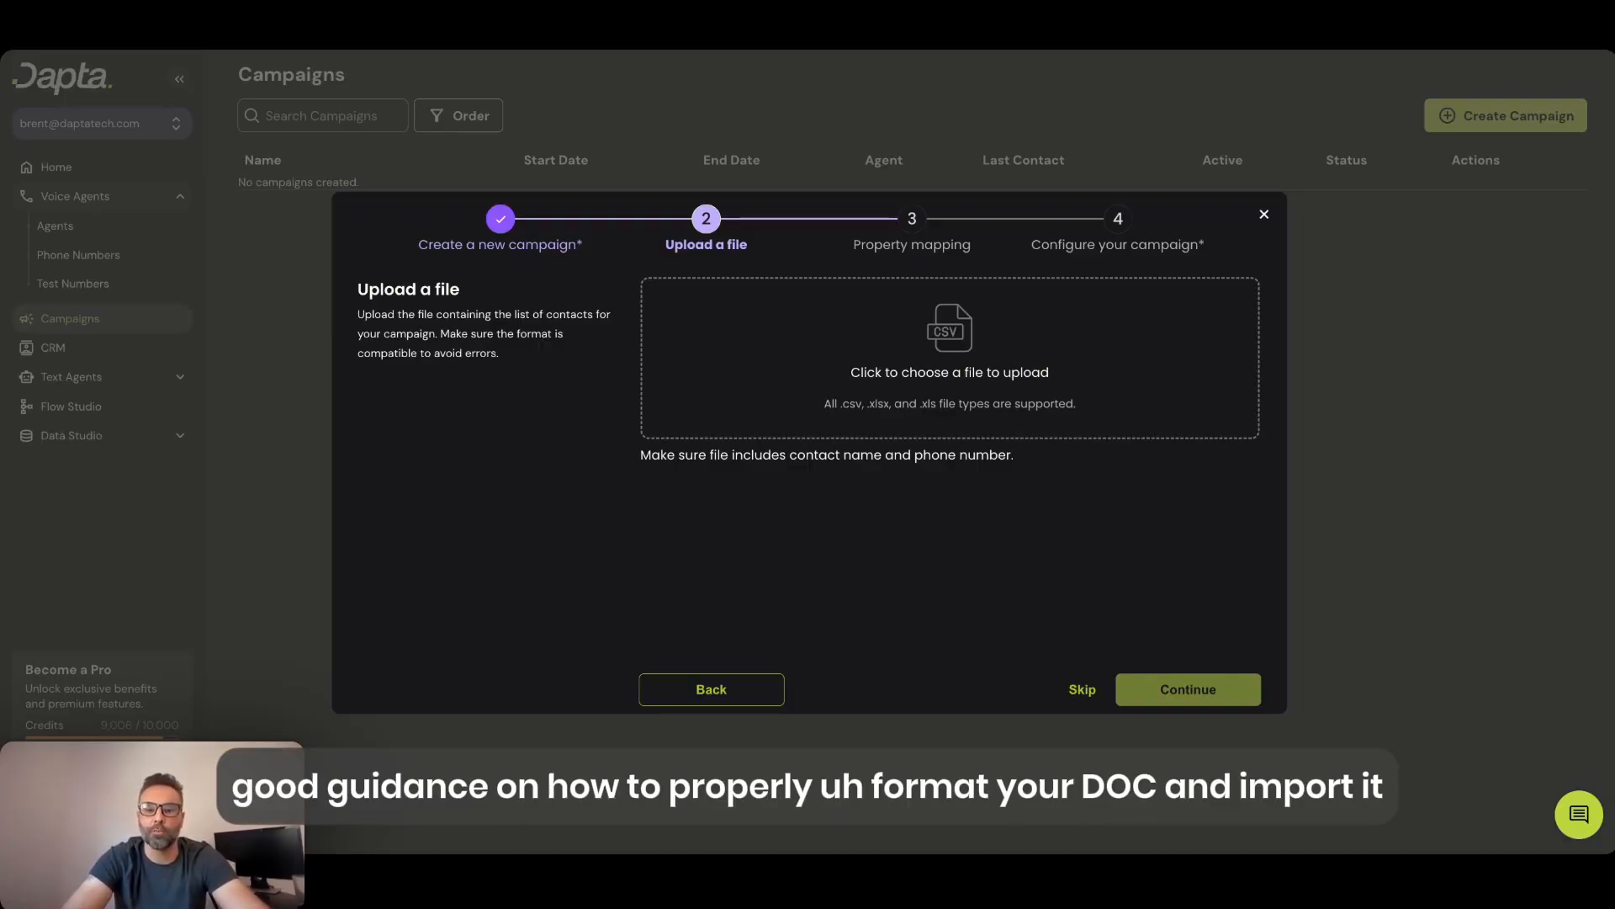
Step: Continue past the file upload and map Phone Number to the contact_phone column and Contact Name to contact_name
{"action": "left_click", "coordinate": [1161, 690]}
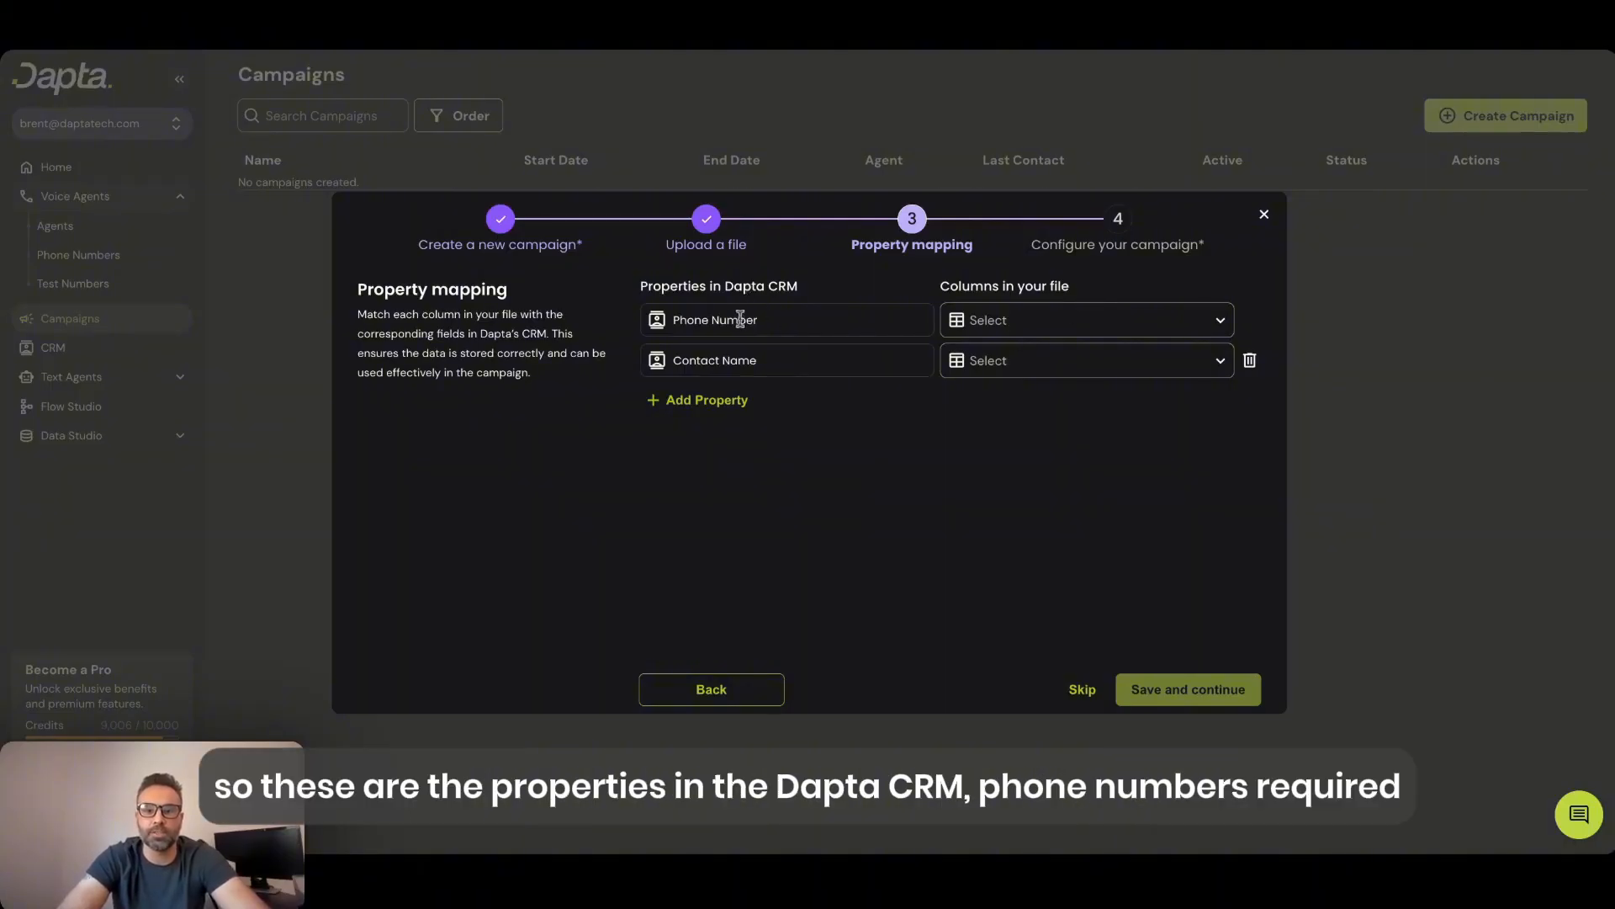
{"action": "left_click", "coordinate": [1055, 316]}
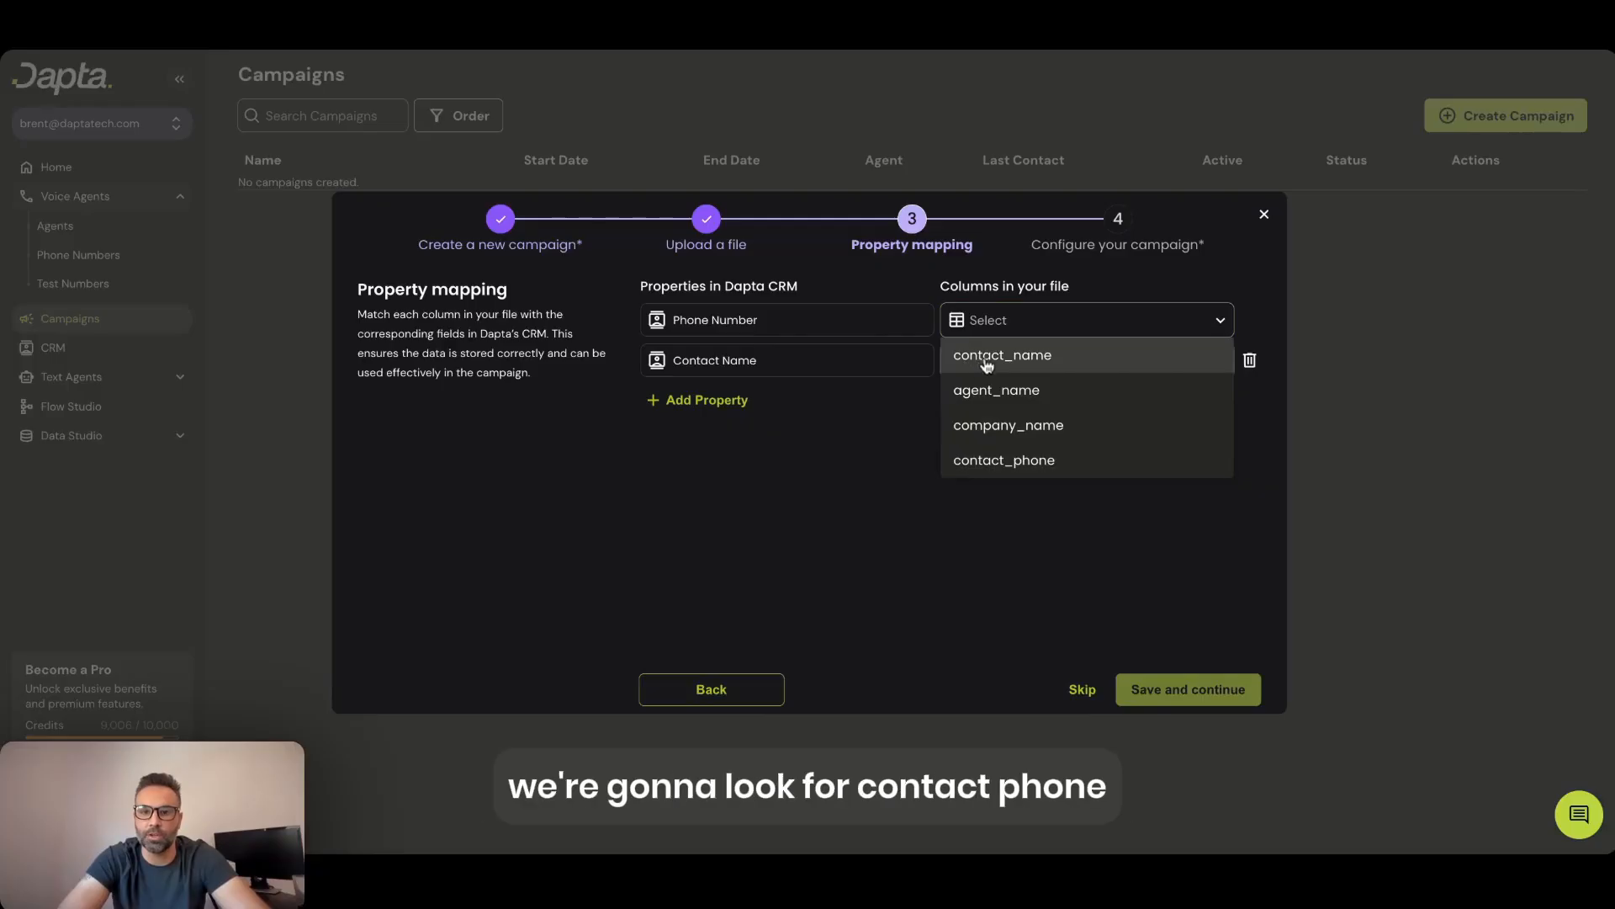
{"action": "left_click", "coordinate": [984, 461]}
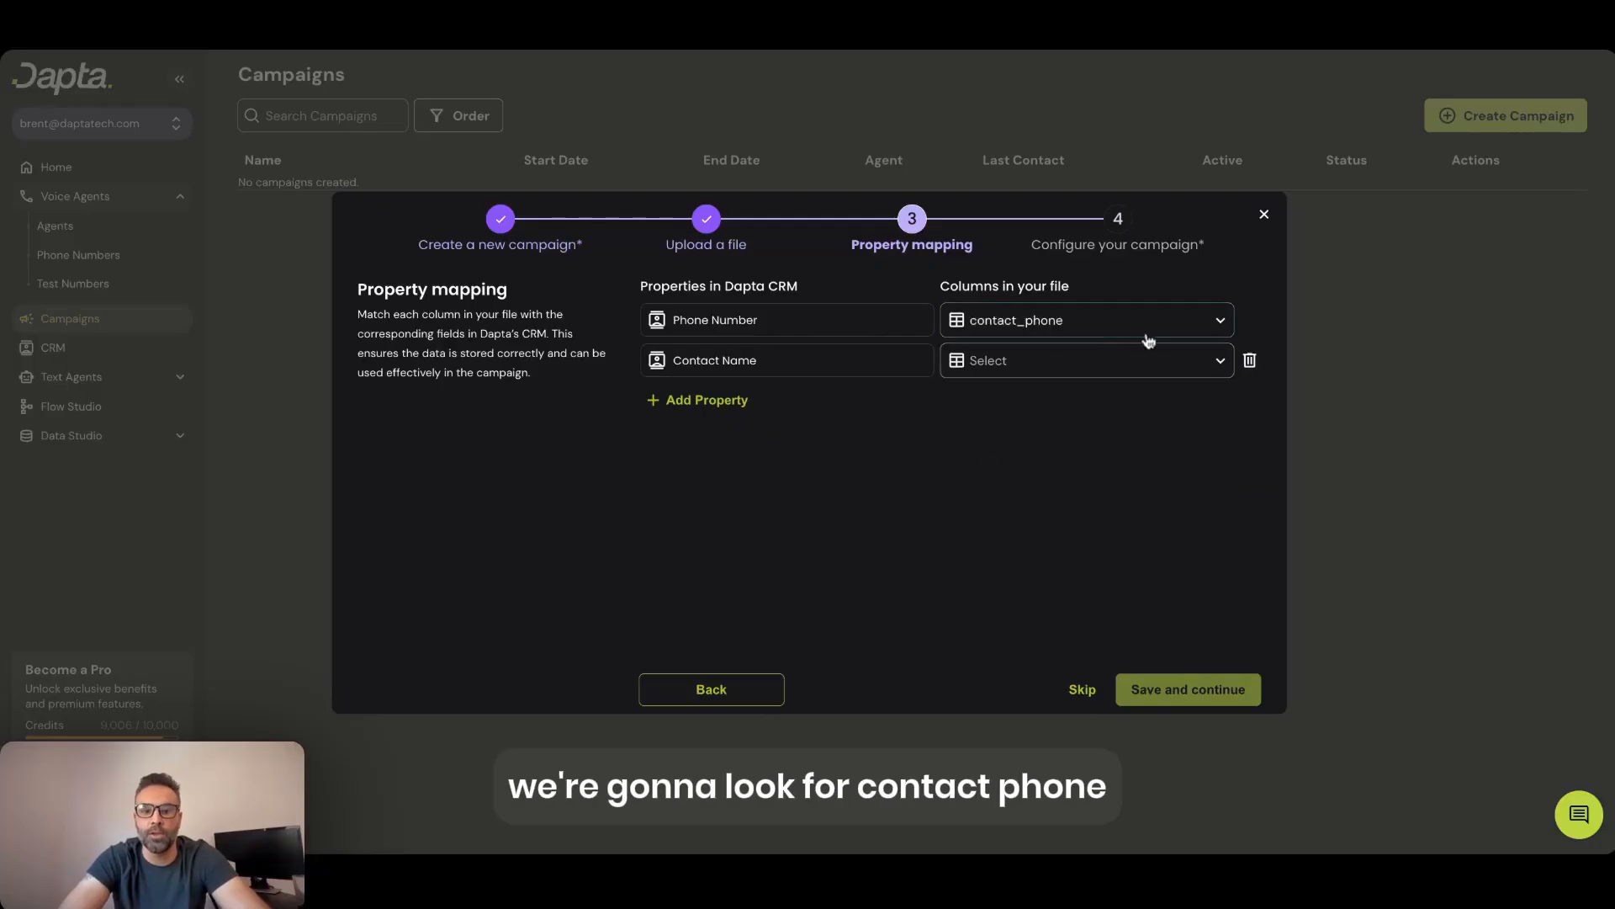
{"action": "left_click", "coordinate": [1054, 367]}
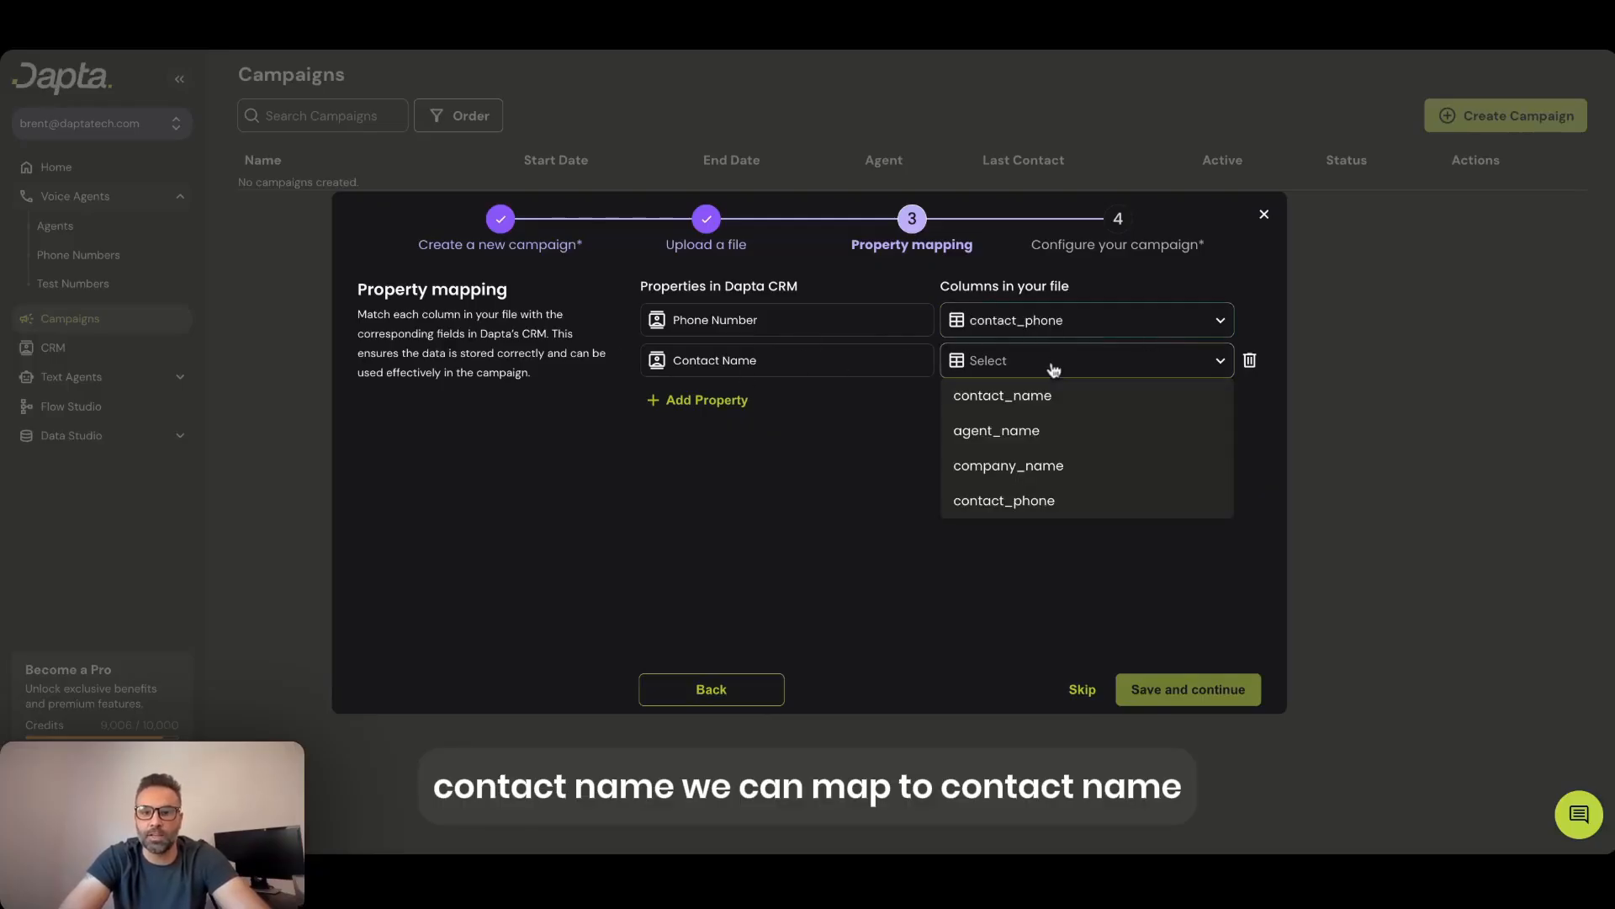
{"action": "left_click", "coordinate": [1030, 407]}
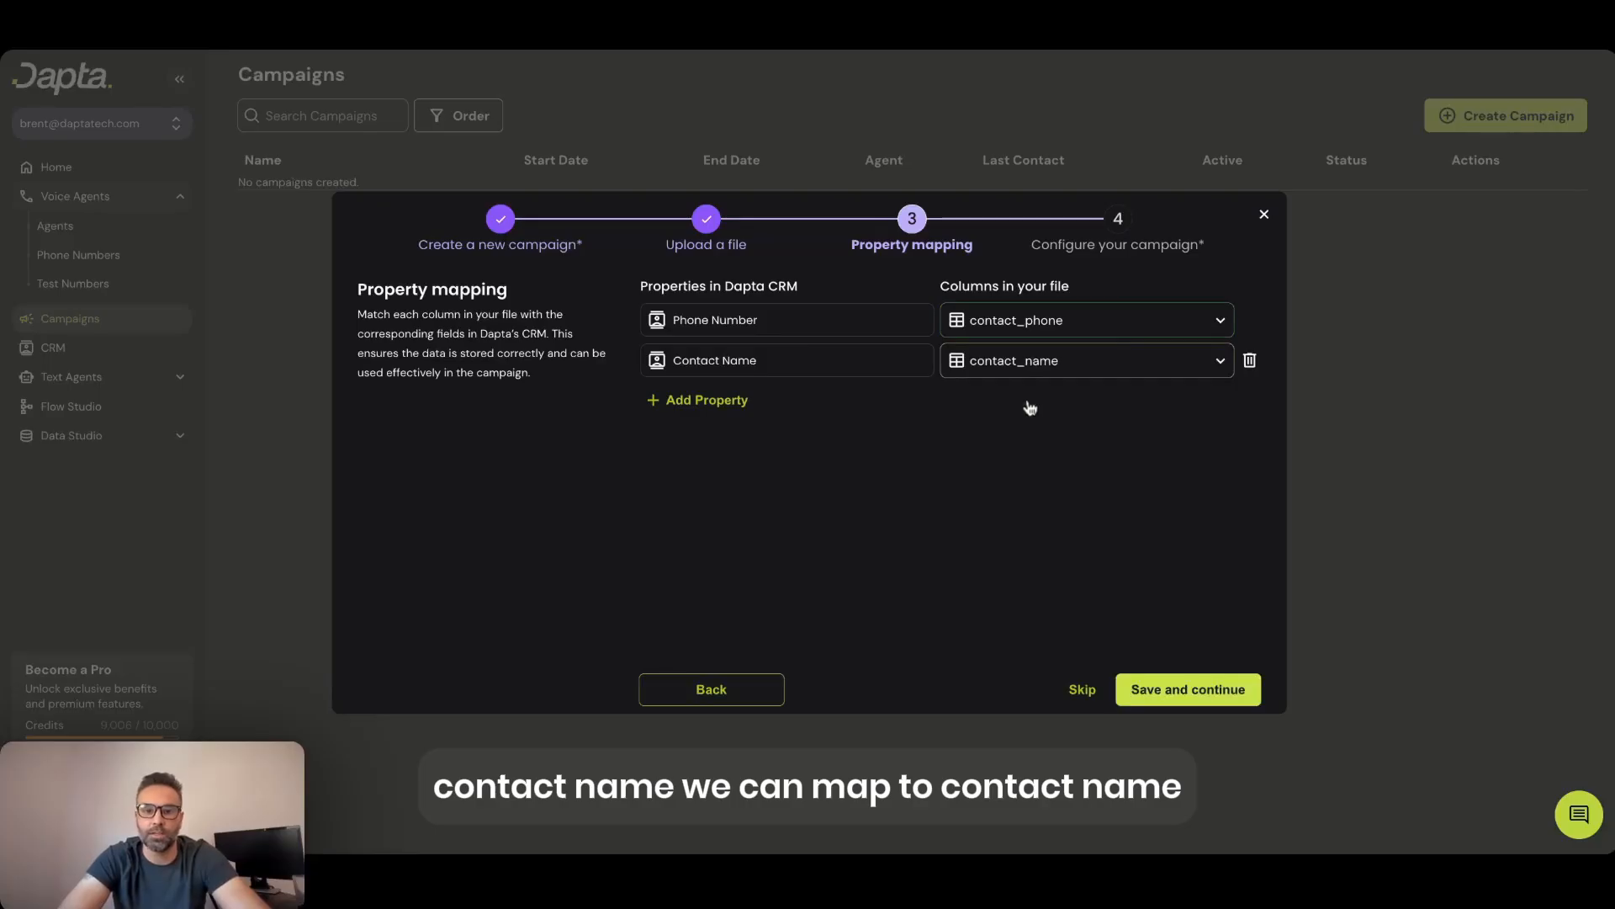
Step: Add the Agent Name and Company Name properties and map them to the agent_name and company_name columns
{"action": "left_click", "coordinate": [705, 409]}
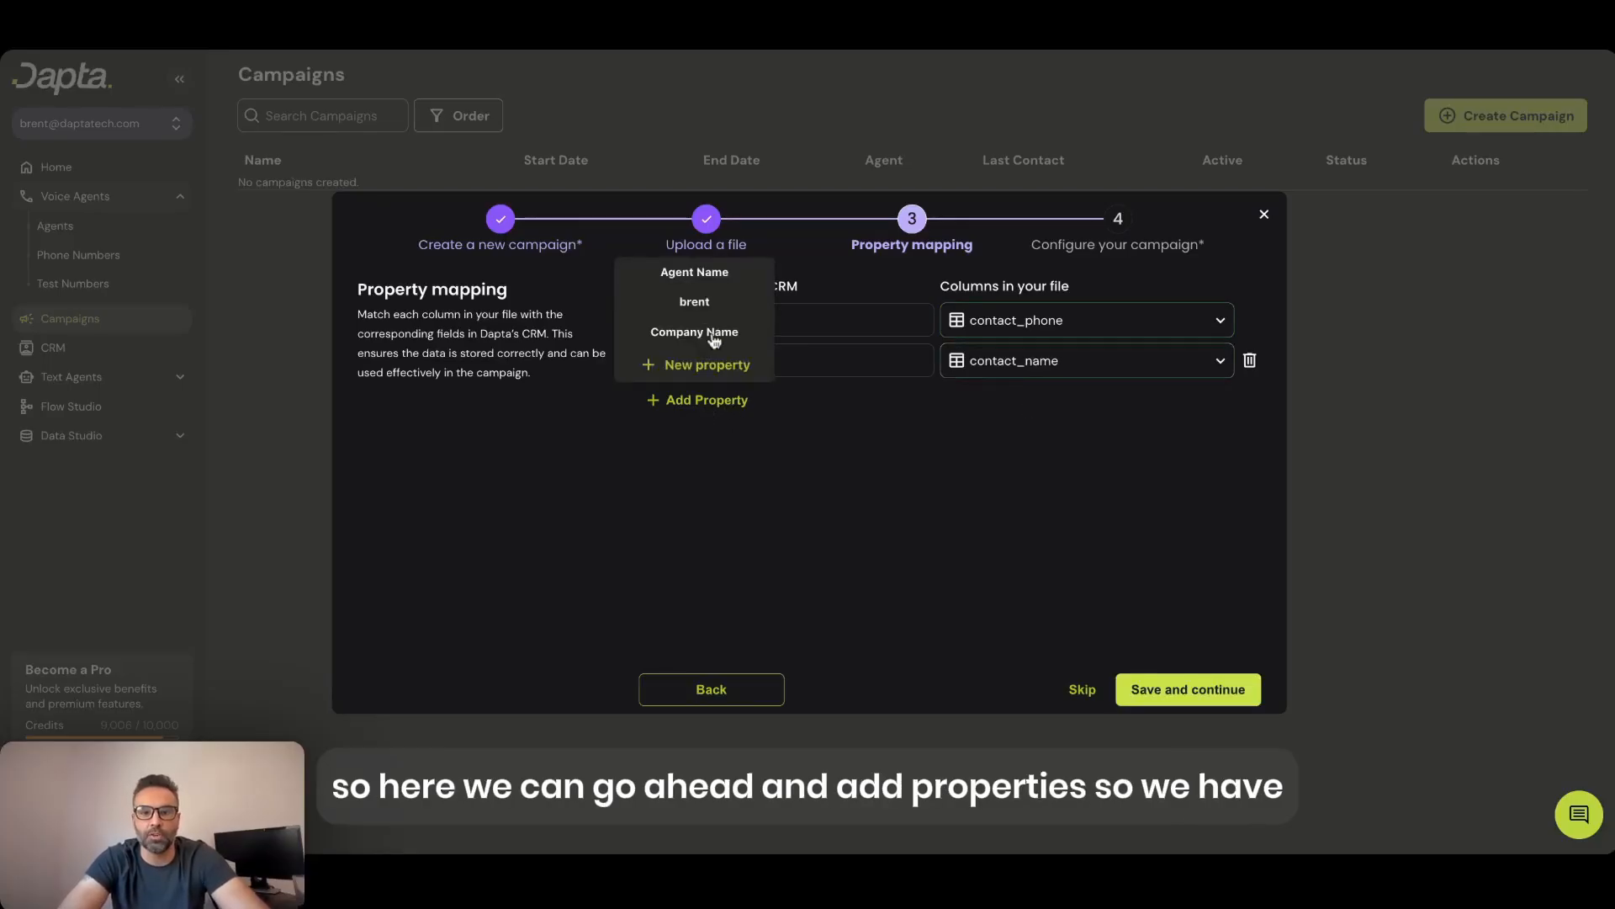
{"action": "left_click", "coordinate": [702, 278]}
{"action": "left_click", "coordinate": [1193, 409]}
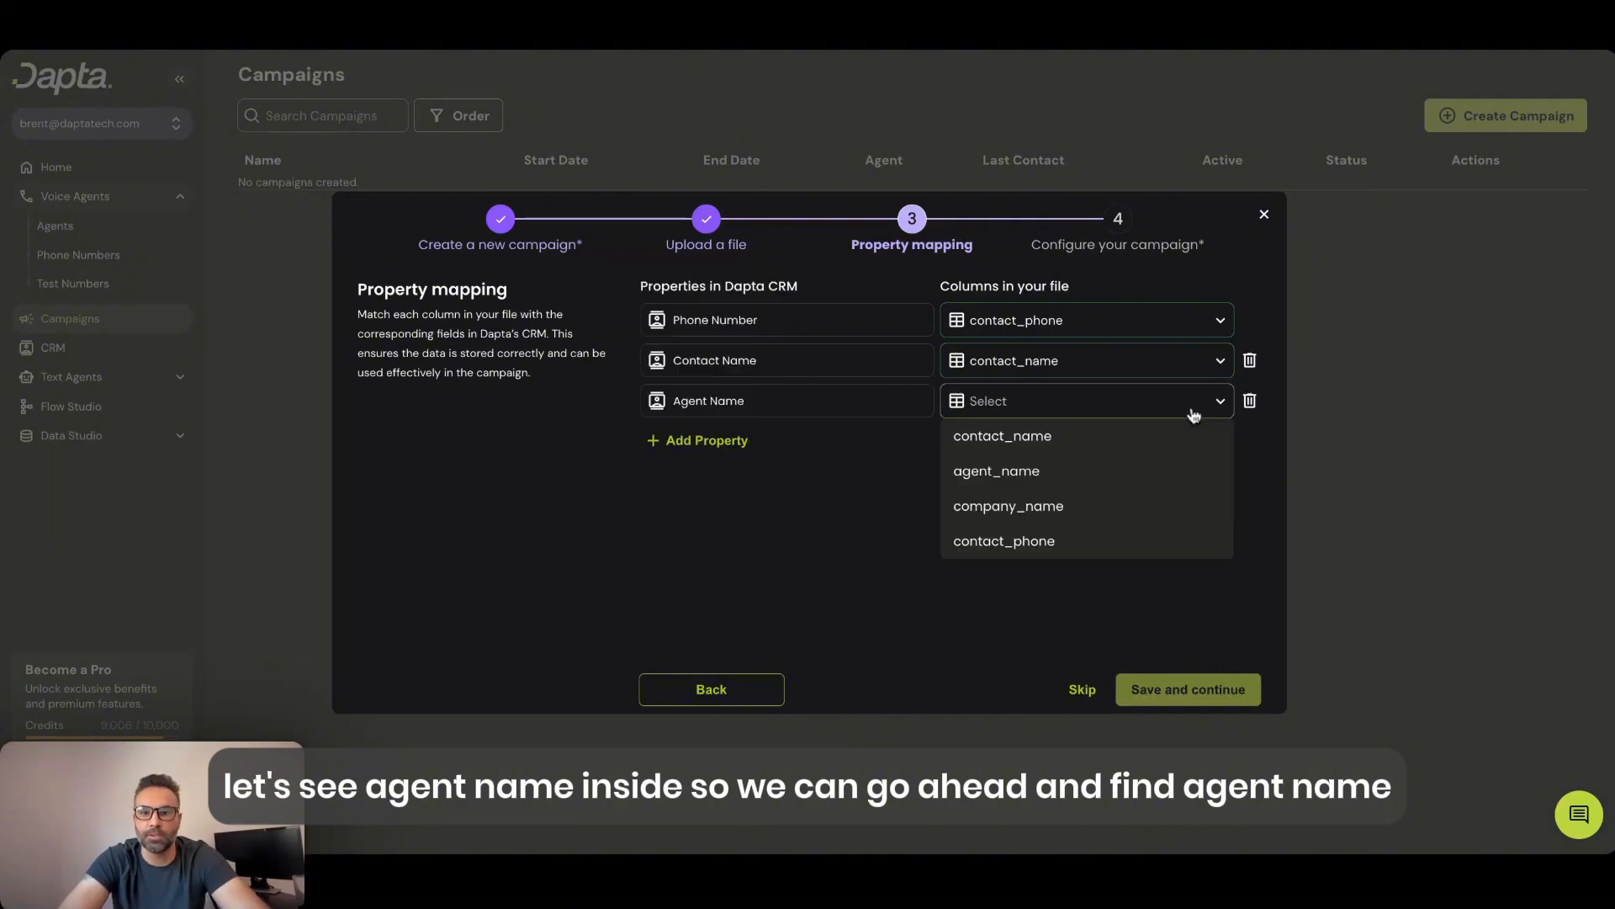
{"action": "left_click", "coordinate": [1023, 478]}
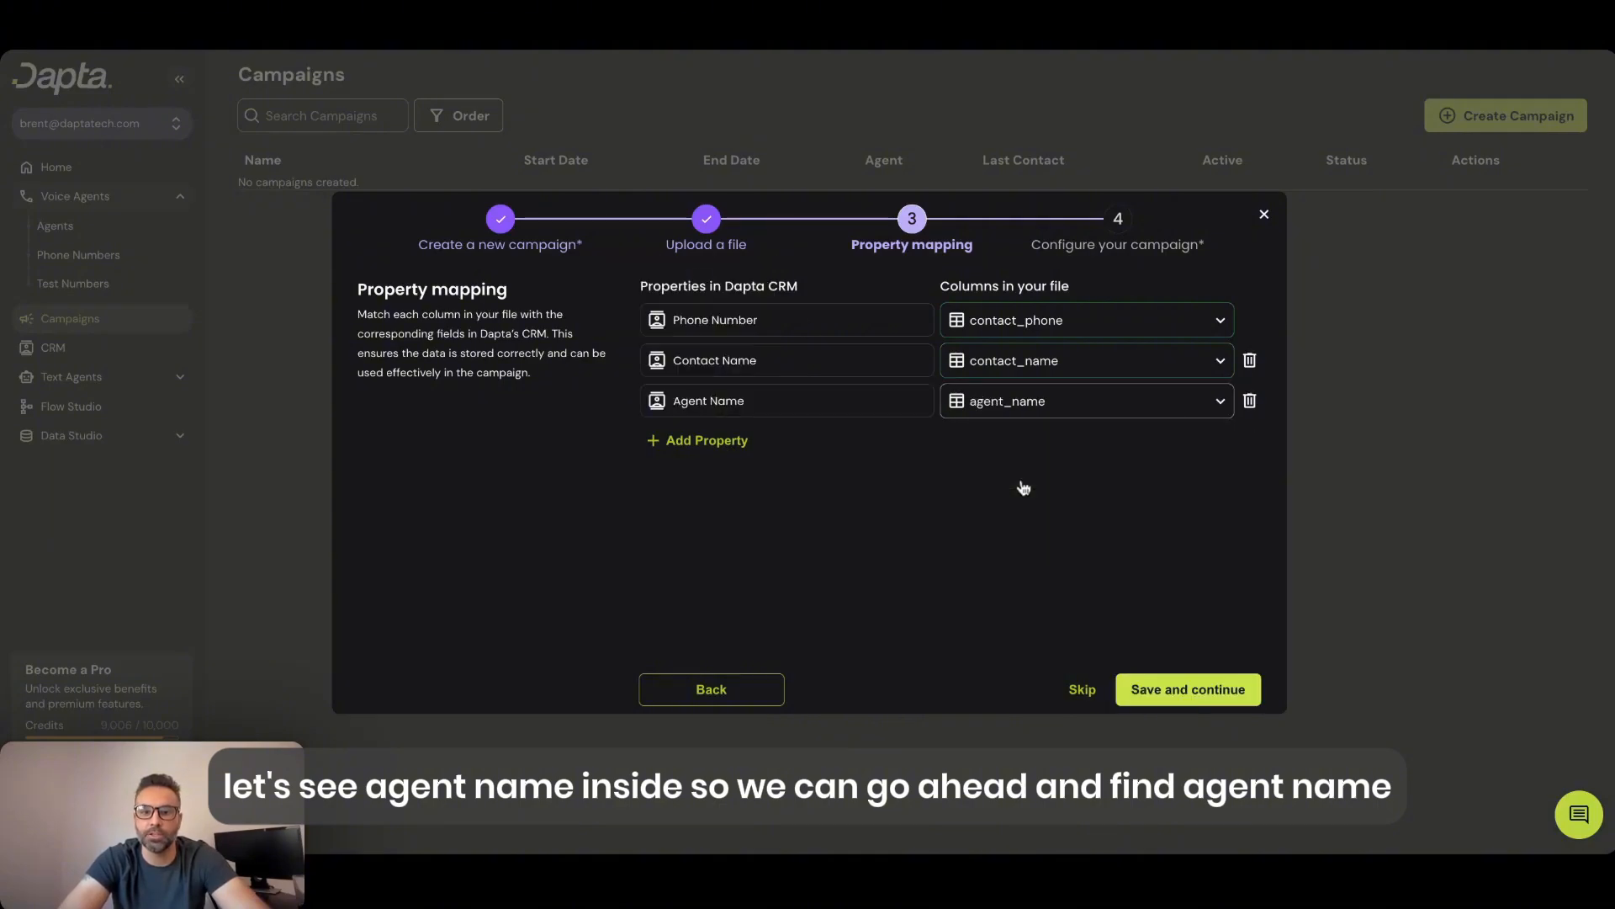
{"action": "left_click", "coordinate": [707, 441]}
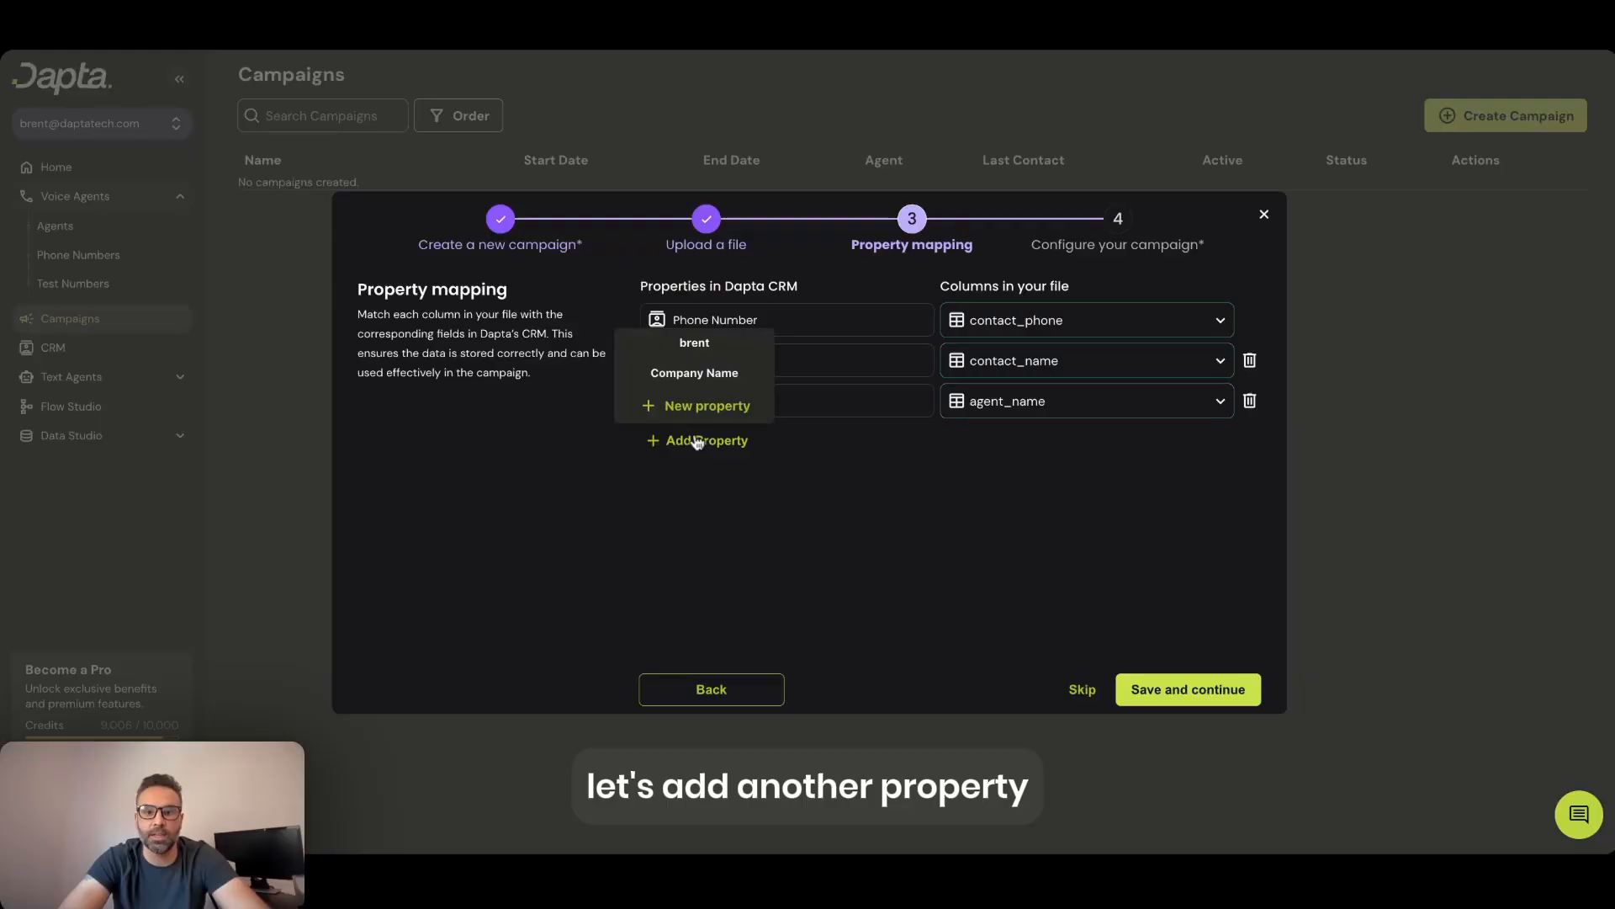
{"action": "left_click", "coordinate": [707, 384]}
{"action": "left_click", "coordinate": [1213, 449]}
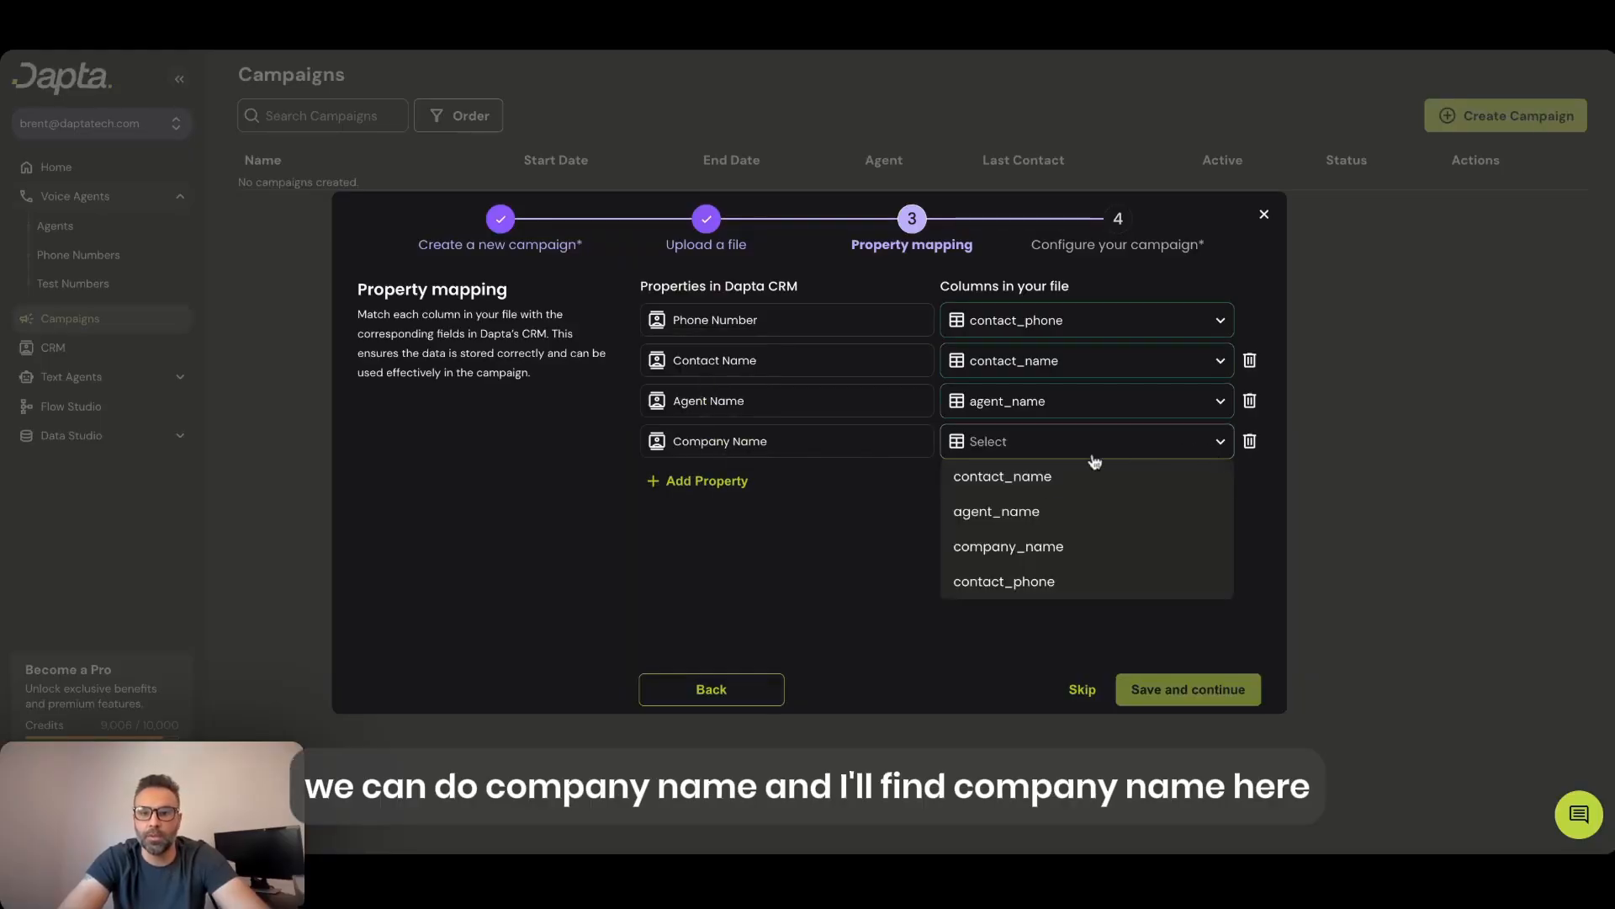
{"action": "left_click", "coordinate": [1006, 551]}
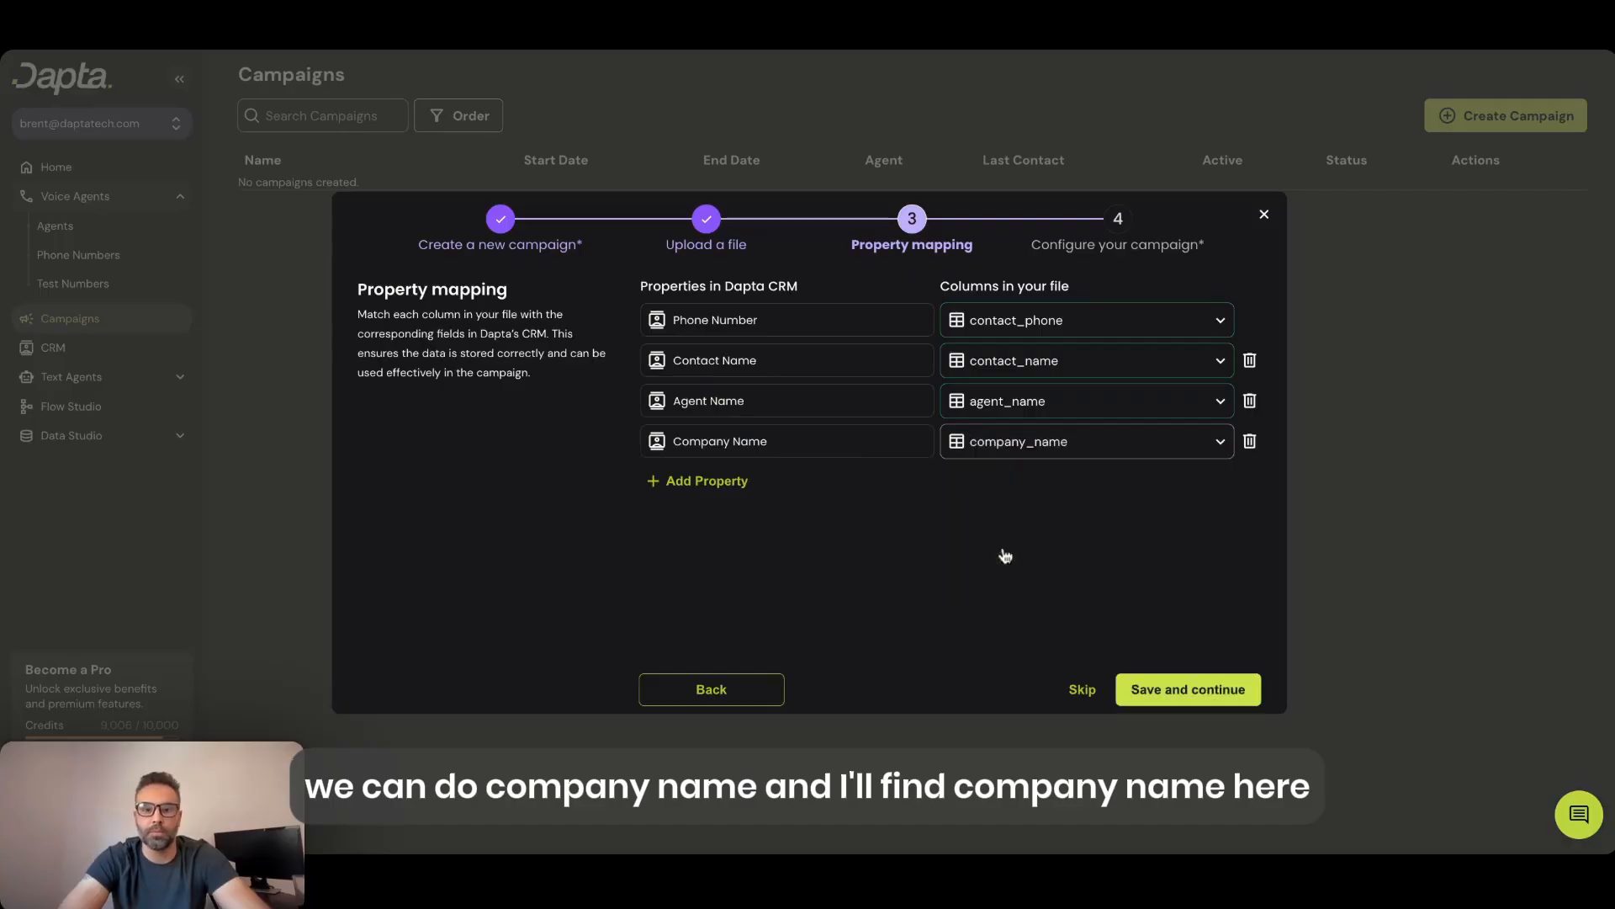
{"action": "left_click", "coordinate": [715, 483]}
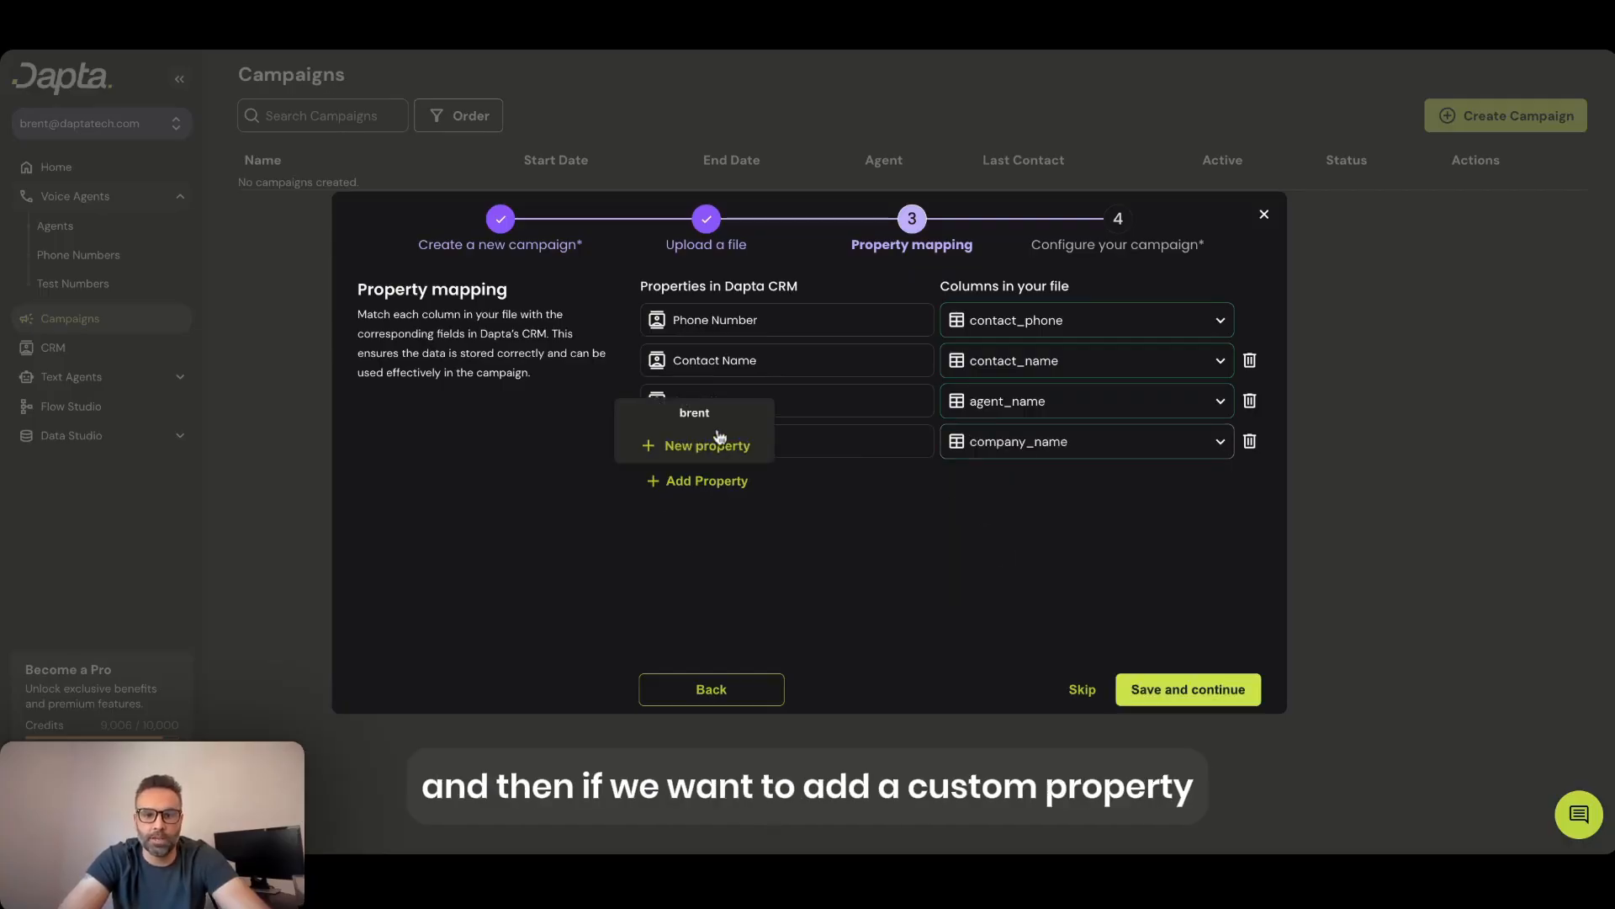
{"action": "left_click", "coordinate": [719, 440]}
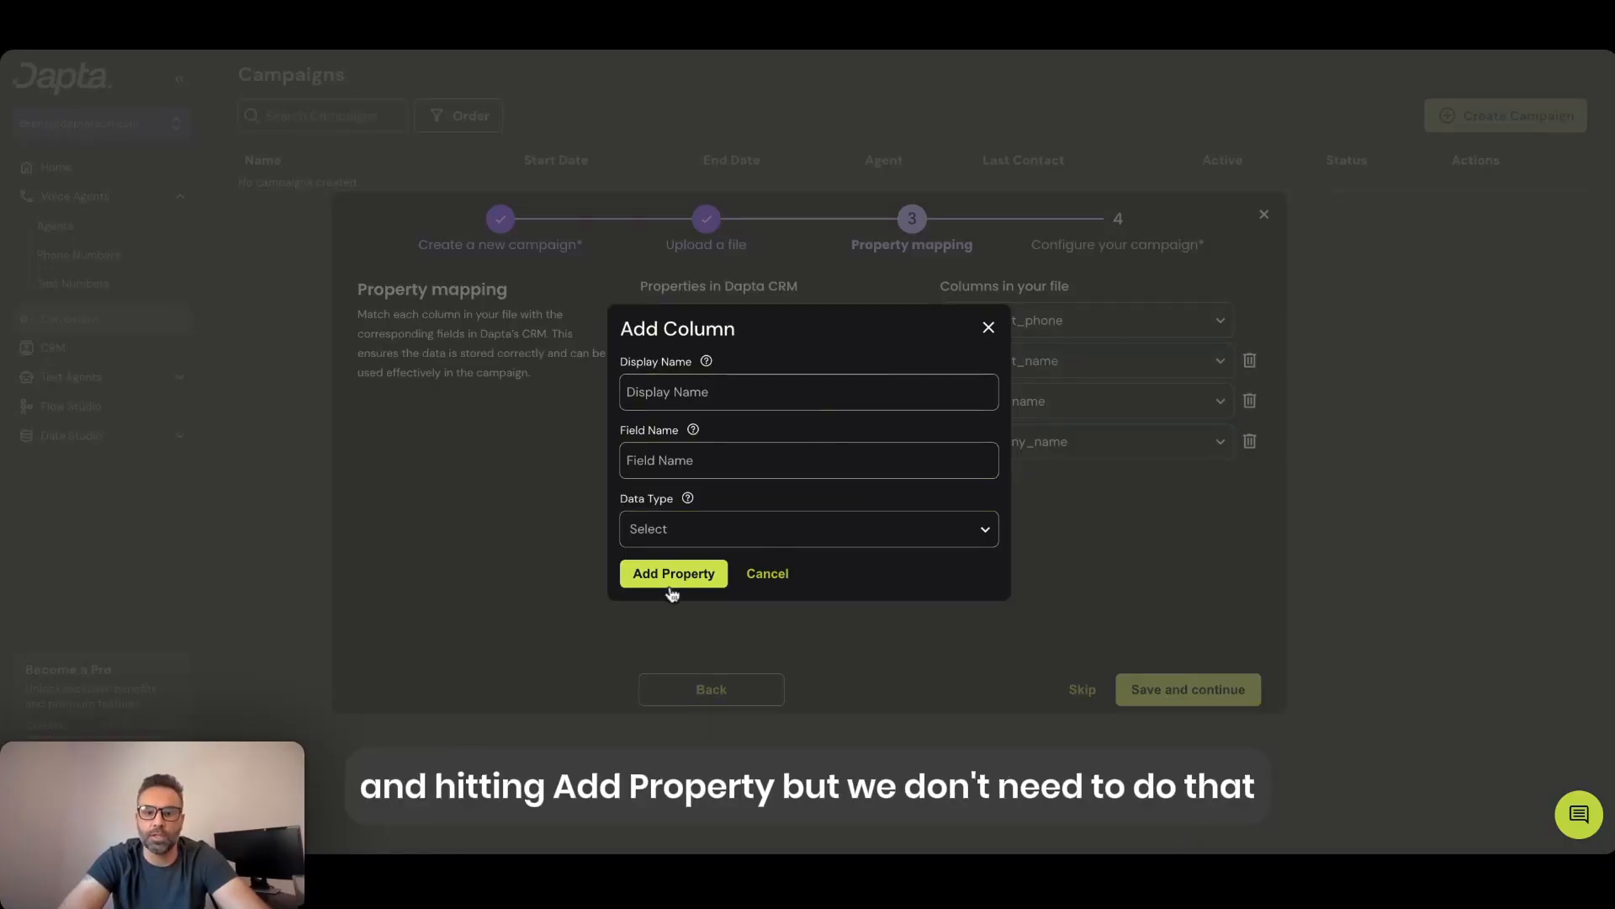
{"action": "left_click", "coordinate": [991, 327]}
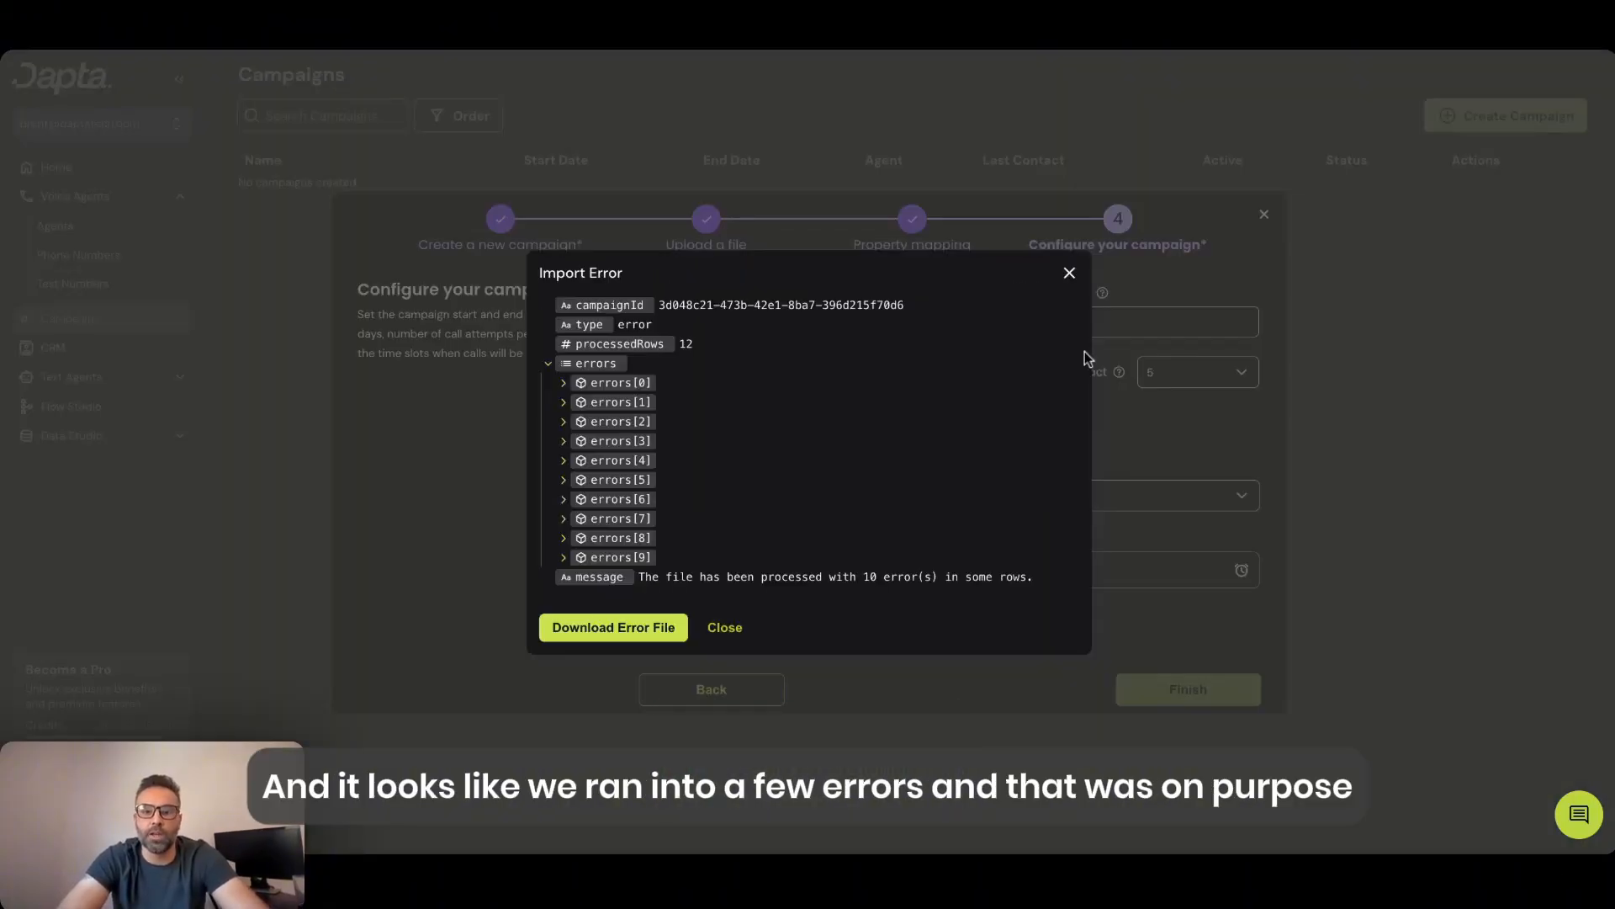
Step: Examine the details of errors 1, 3 and 4 in the contact import report, and close the report
{"action": "left_click", "coordinate": [565, 403]}
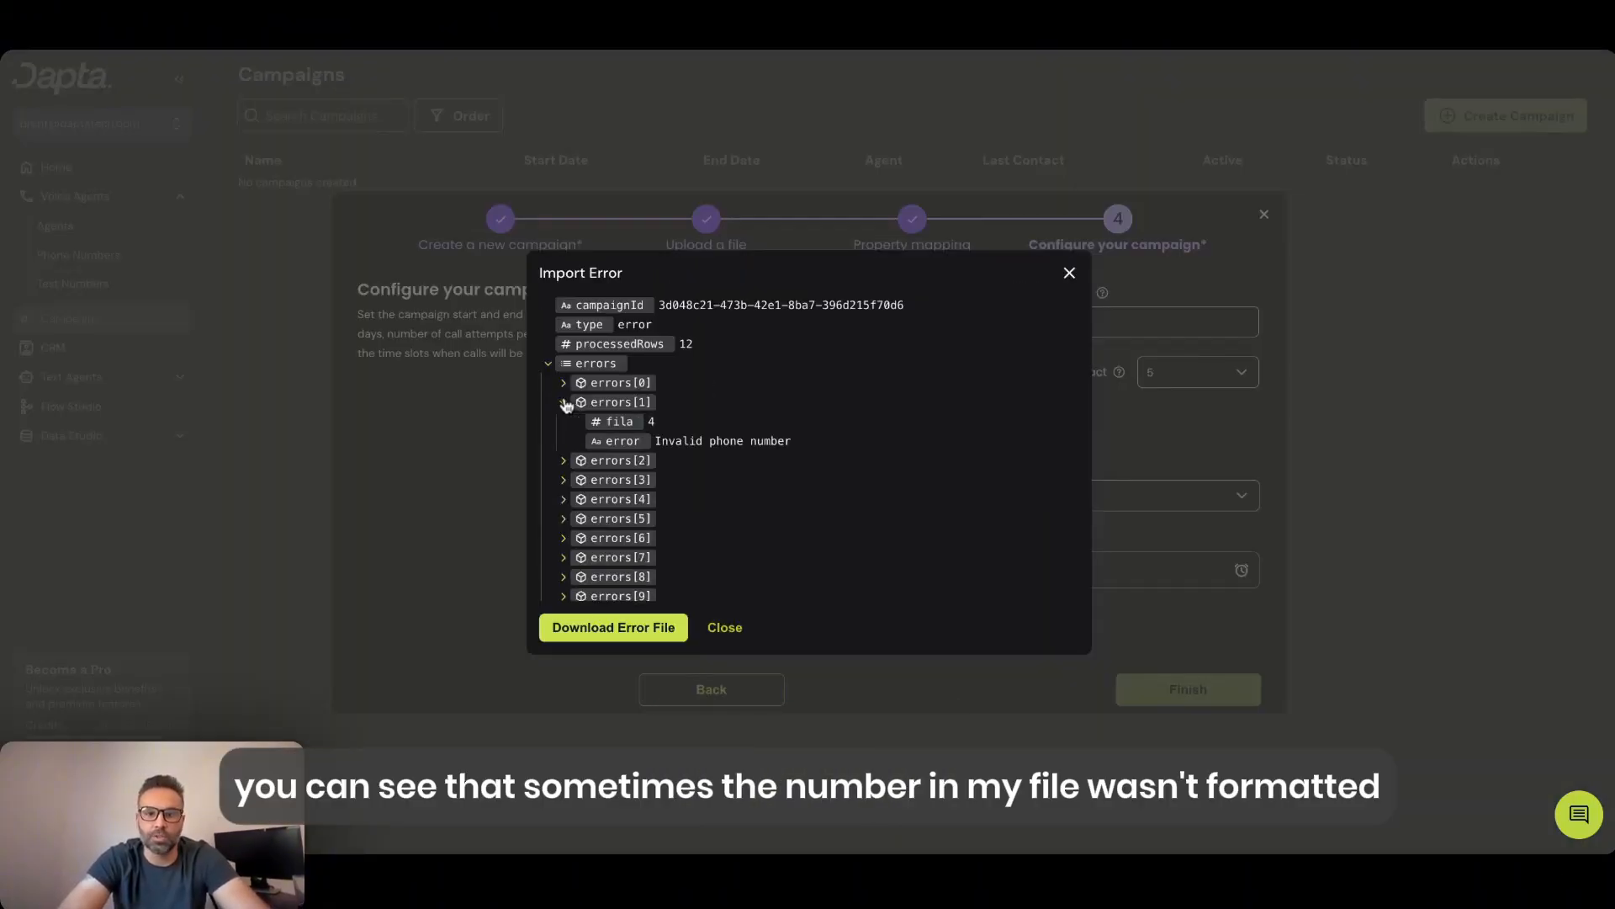
{"action": "left_click", "coordinate": [564, 481]}
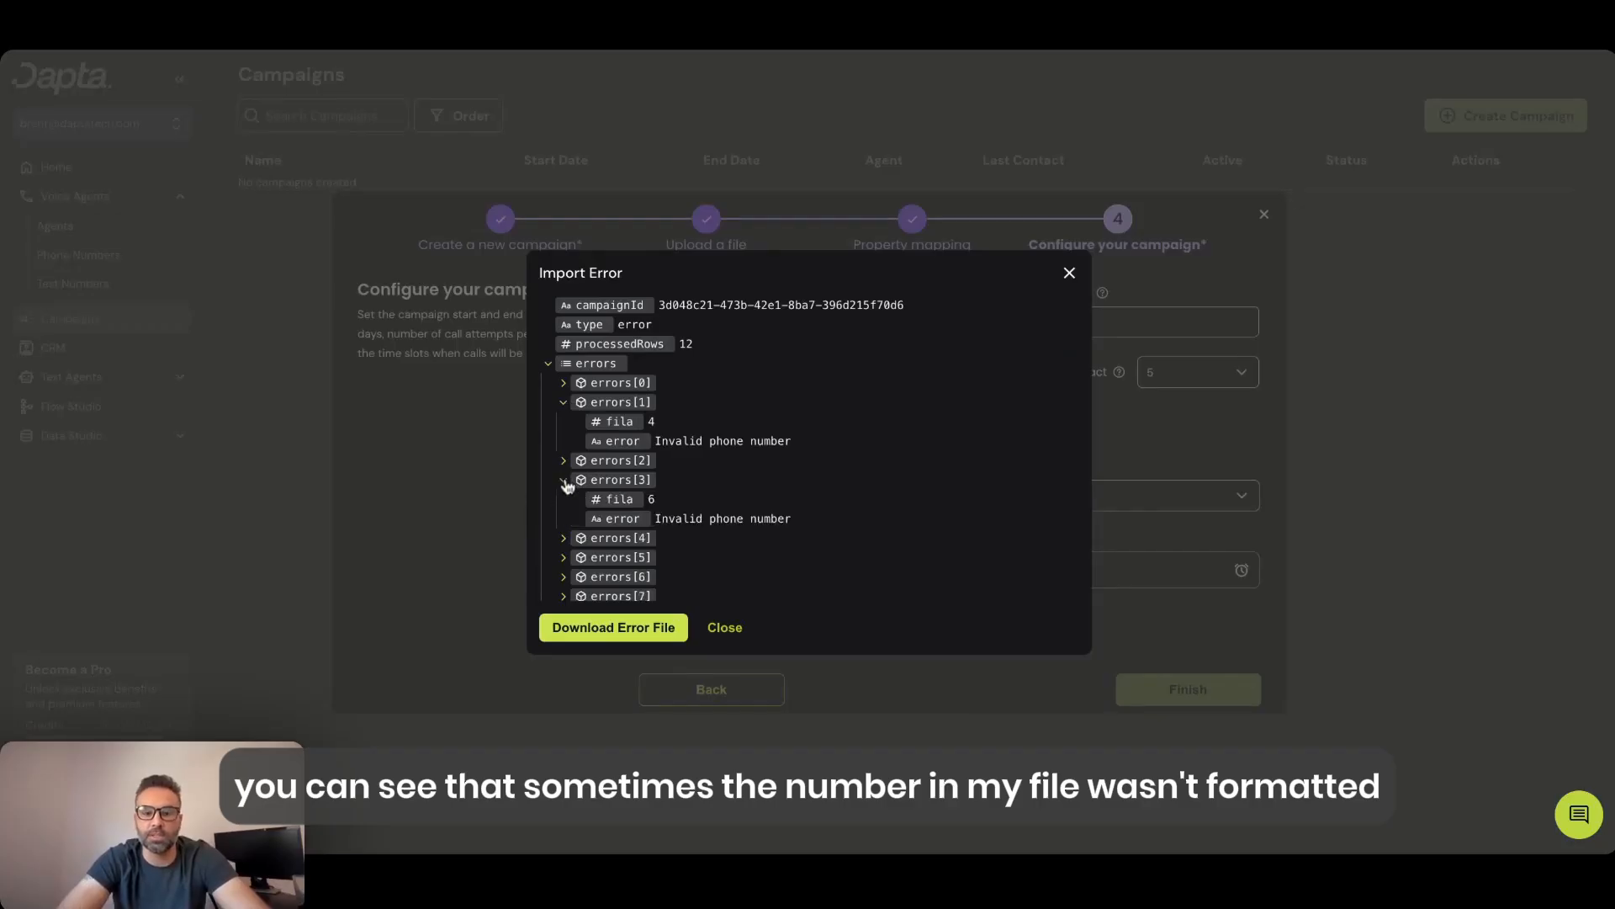
{"action": "left_click", "coordinate": [564, 539]}
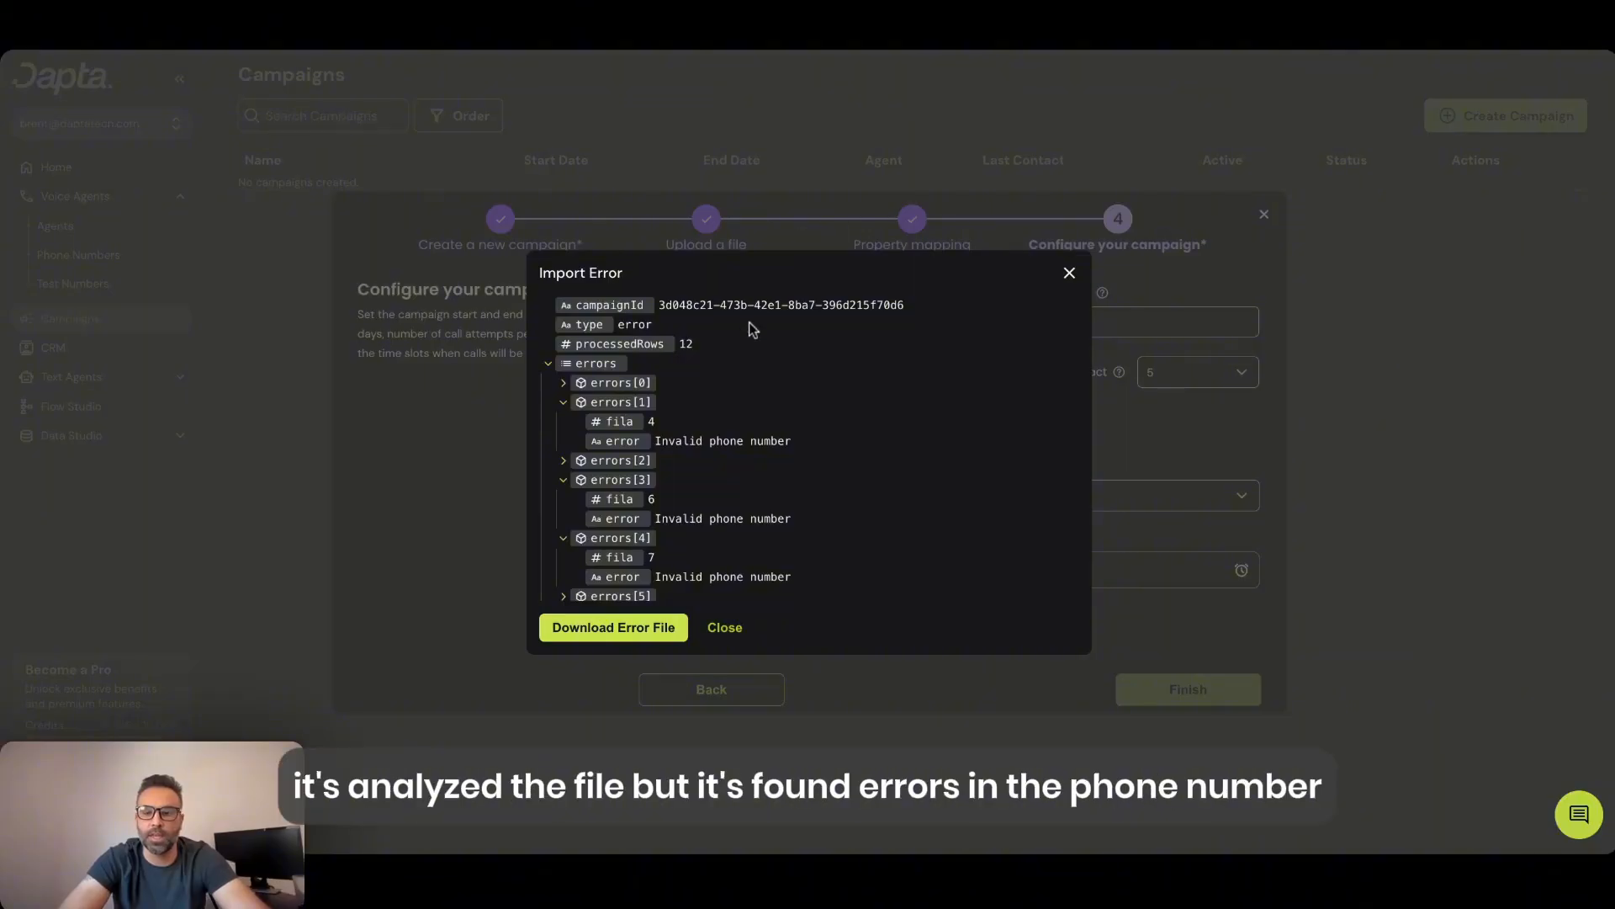
{"action": "scroll", "coordinate": [698, 503], "scroll_direction": "down", "scroll_amount": 3}
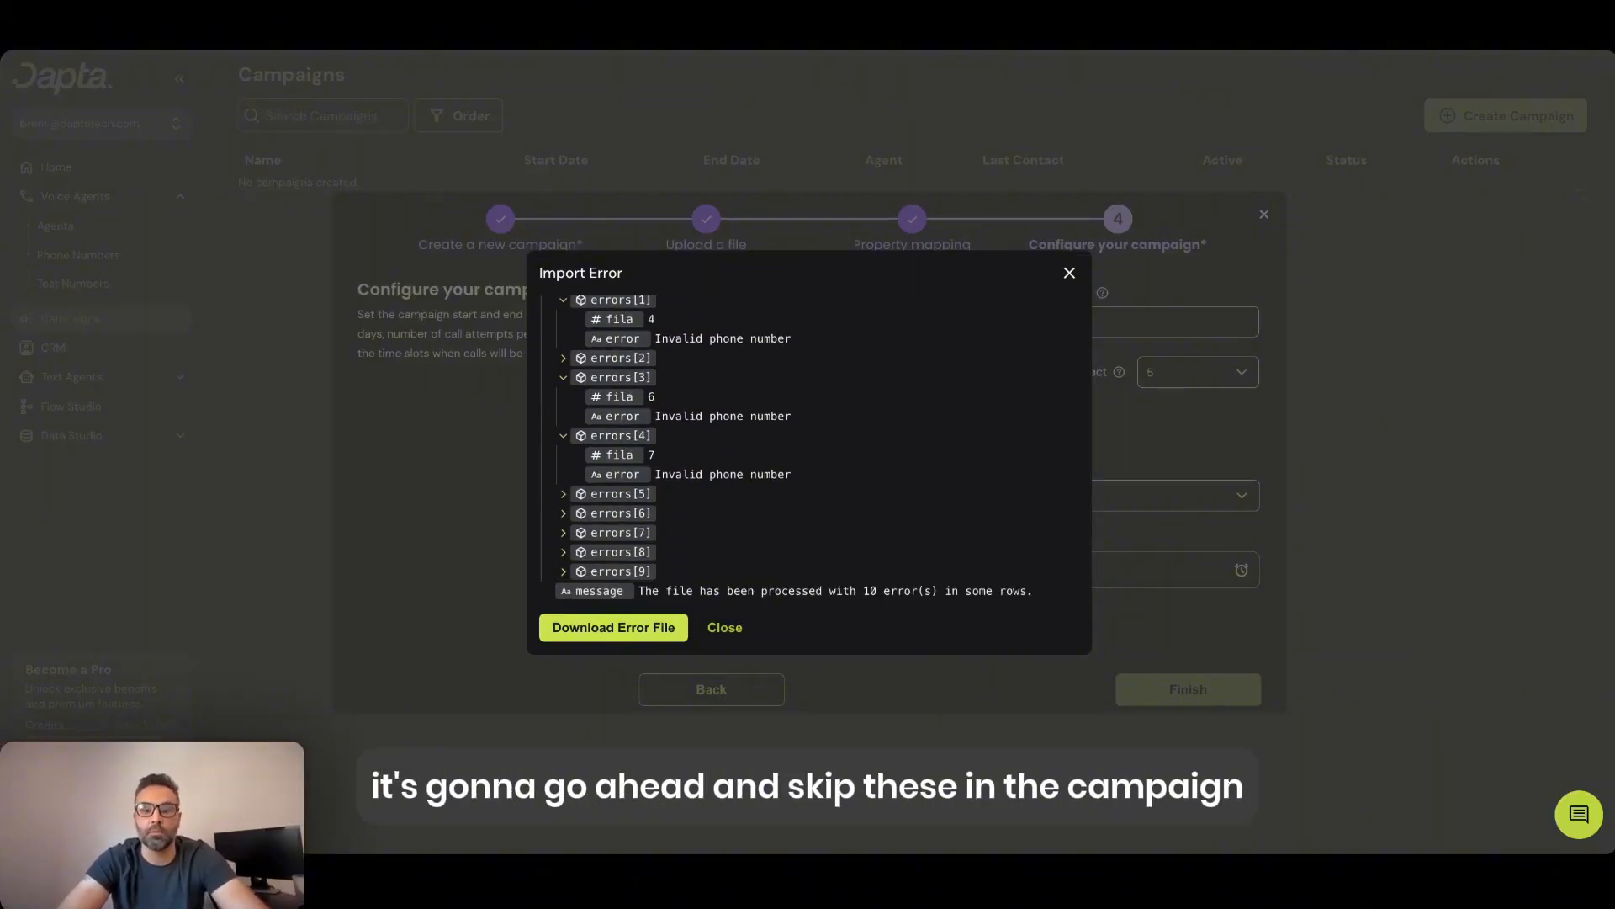
{"action": "left_click", "coordinate": [1073, 276]}
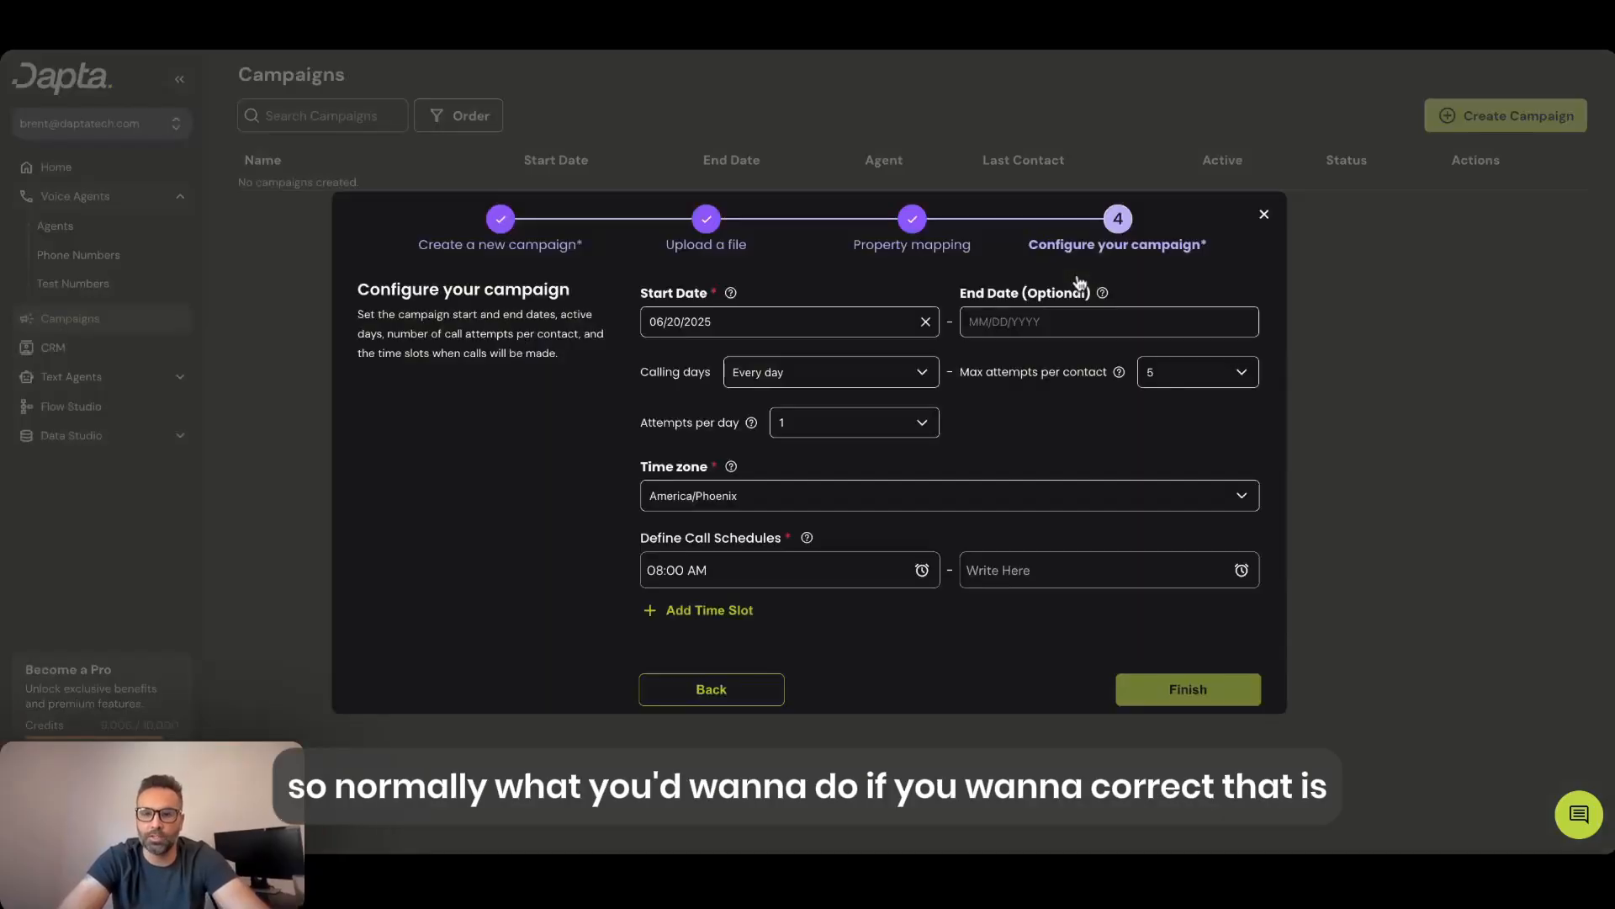
Step: Go back to the file upload stage to review the leads file, and return to the campaign configuration
{"action": "left_click", "coordinate": [725, 691]}
{"action": "left_click", "coordinate": [724, 690]}
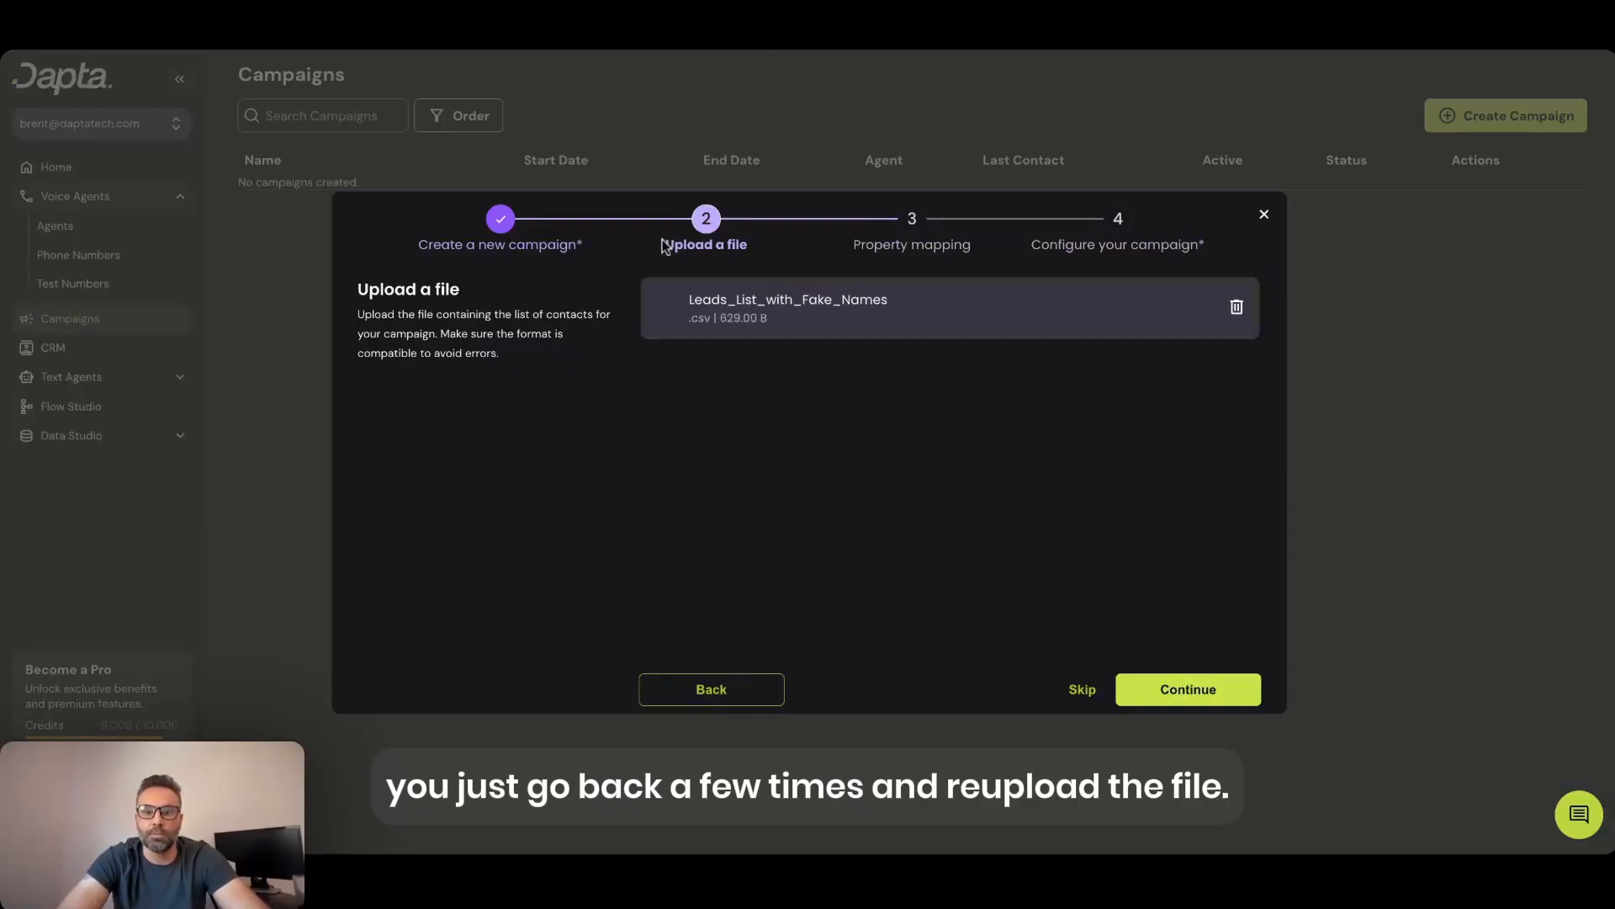
{"action": "left_click", "coordinate": [1203, 689]}
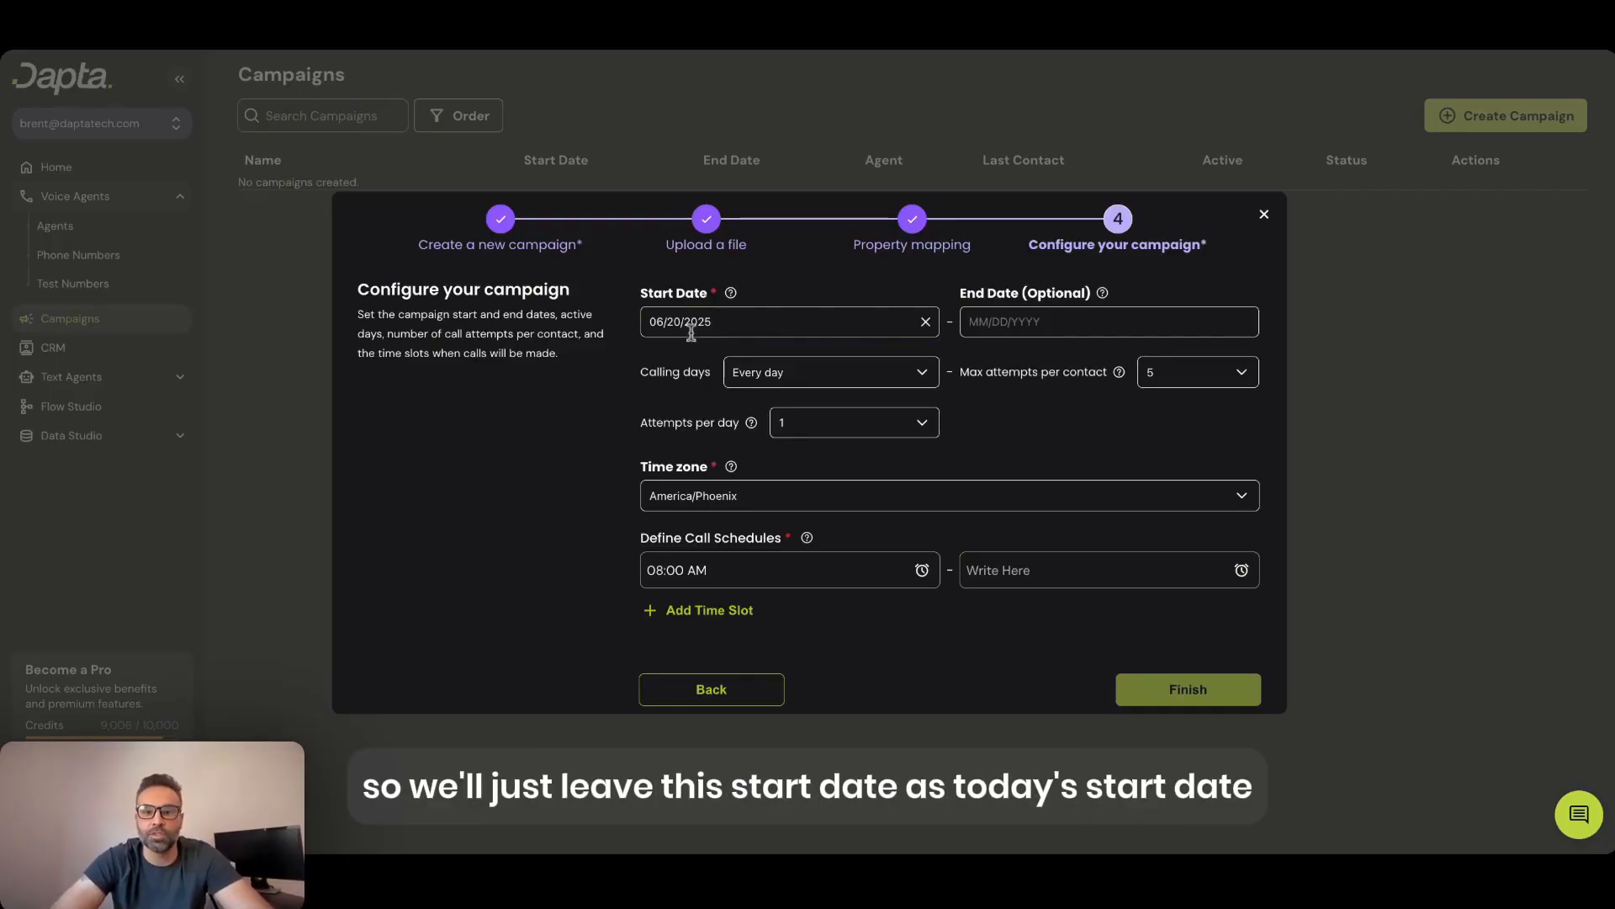
Step: Set the campaign's end date to 06/21/2025 and switch the calling days to Custom
{"action": "left_click", "coordinate": [1138, 322]}
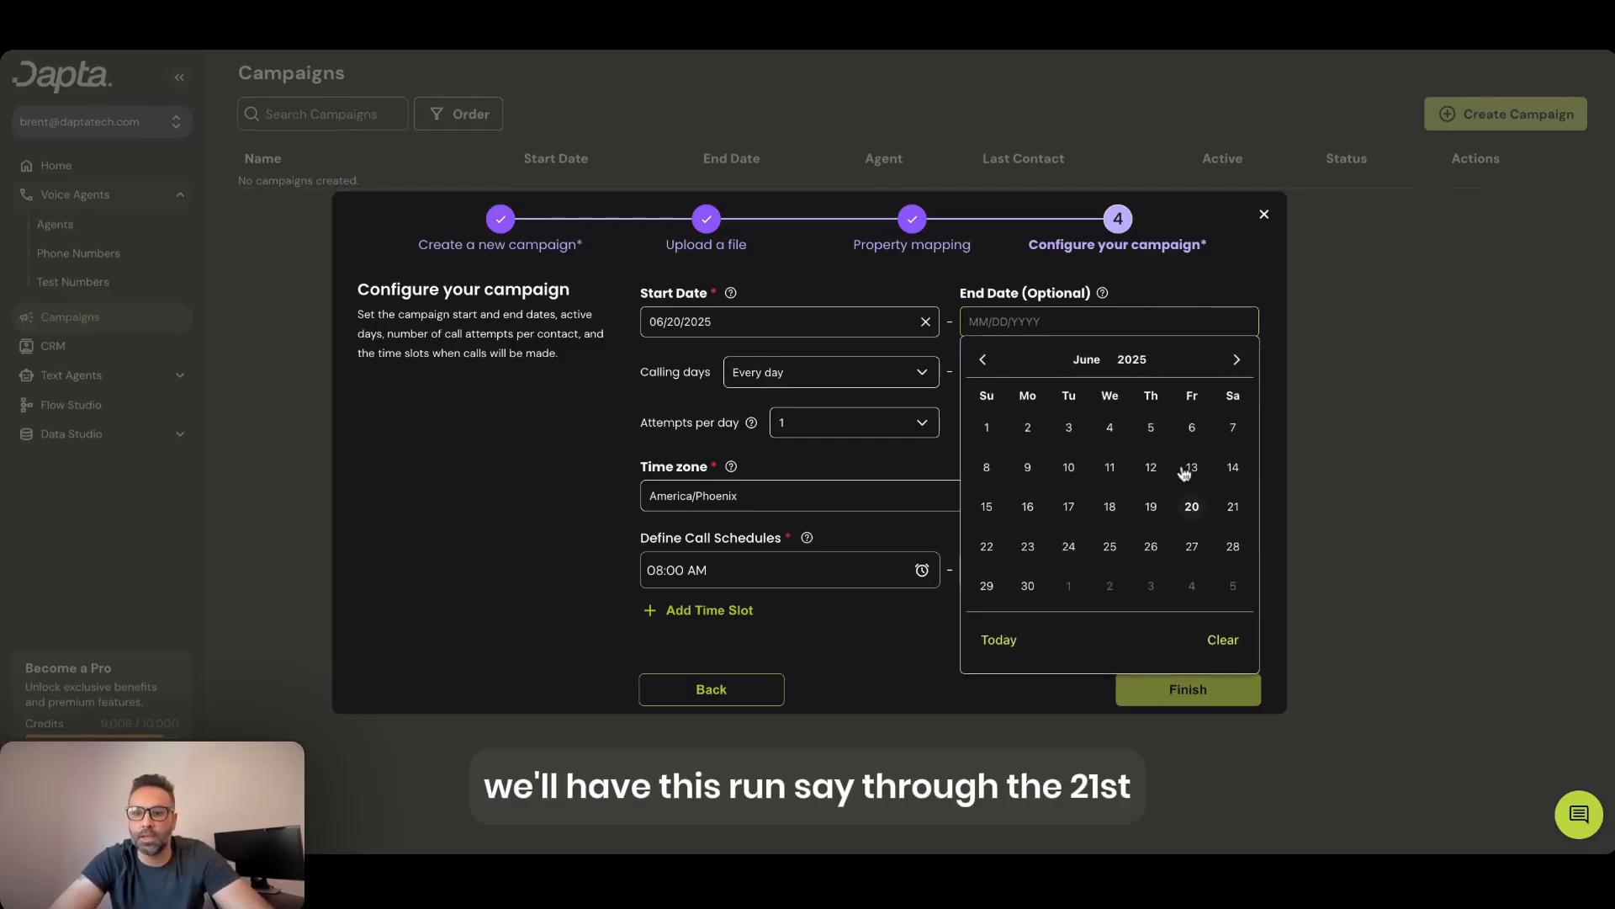
{"action": "left_click", "coordinate": [1233, 509]}
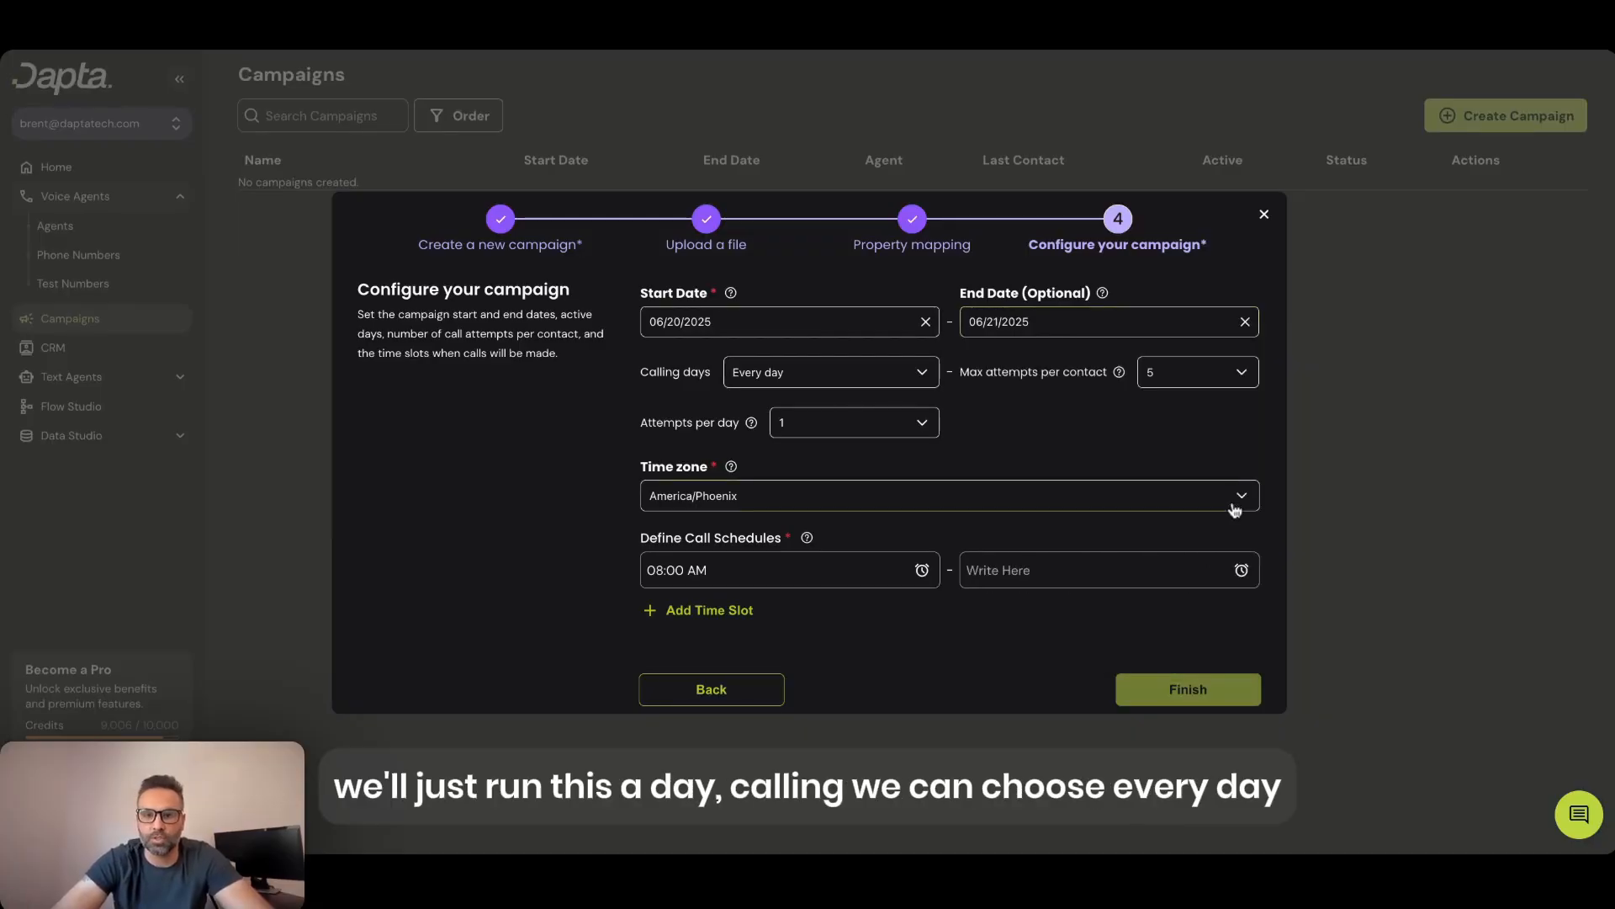
{"action": "left_click", "coordinate": [925, 380]}
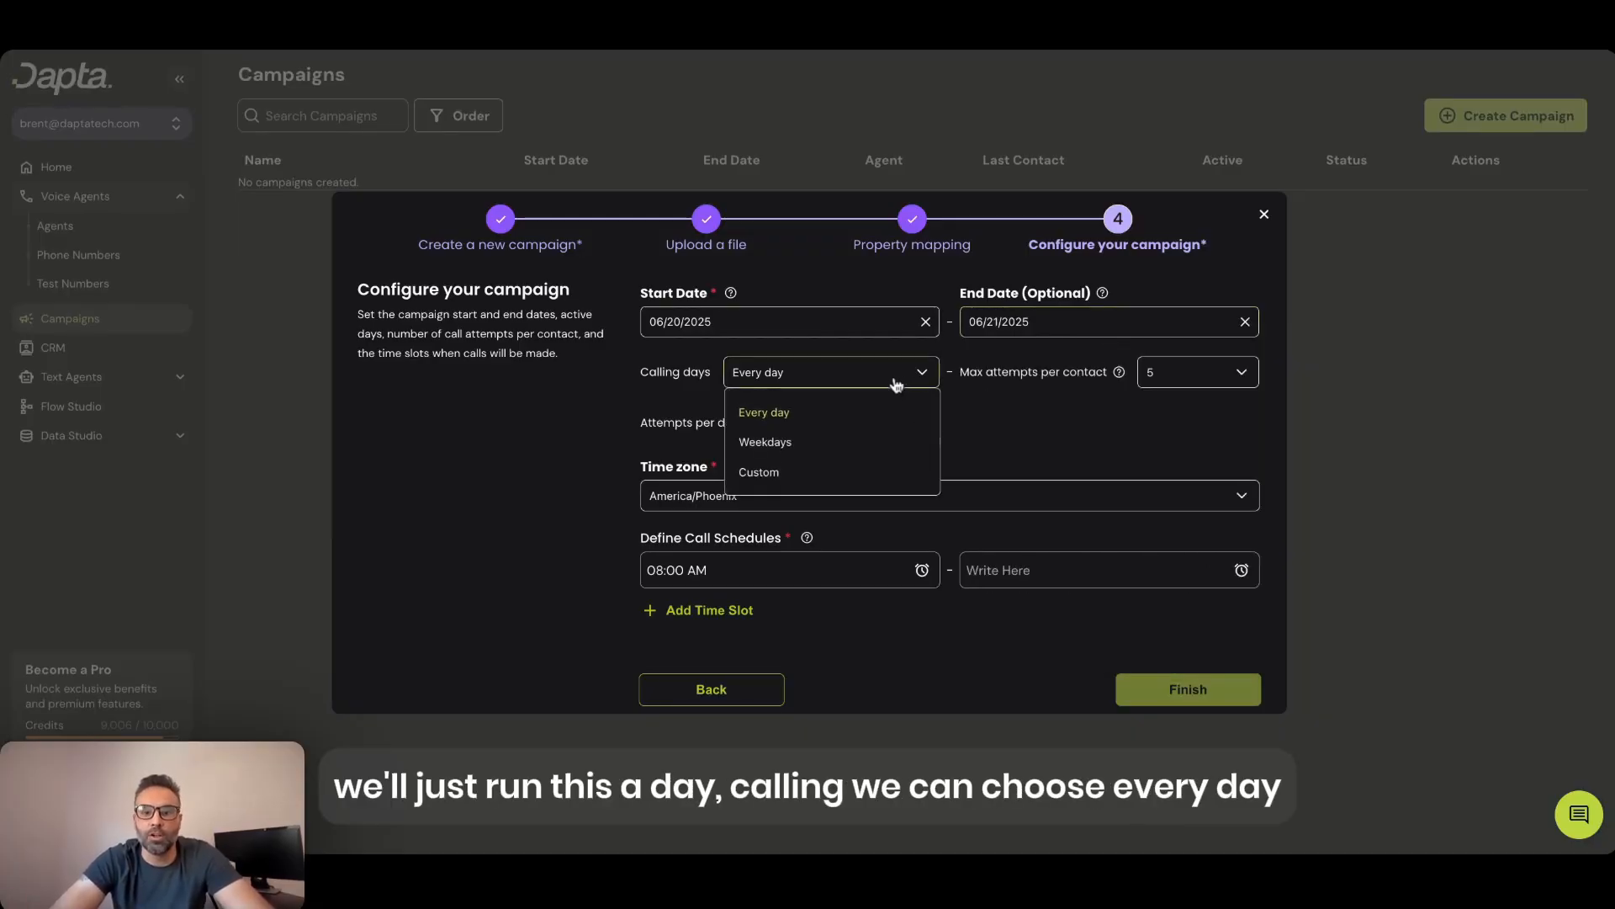
{"action": "left_click", "coordinate": [782, 469]}
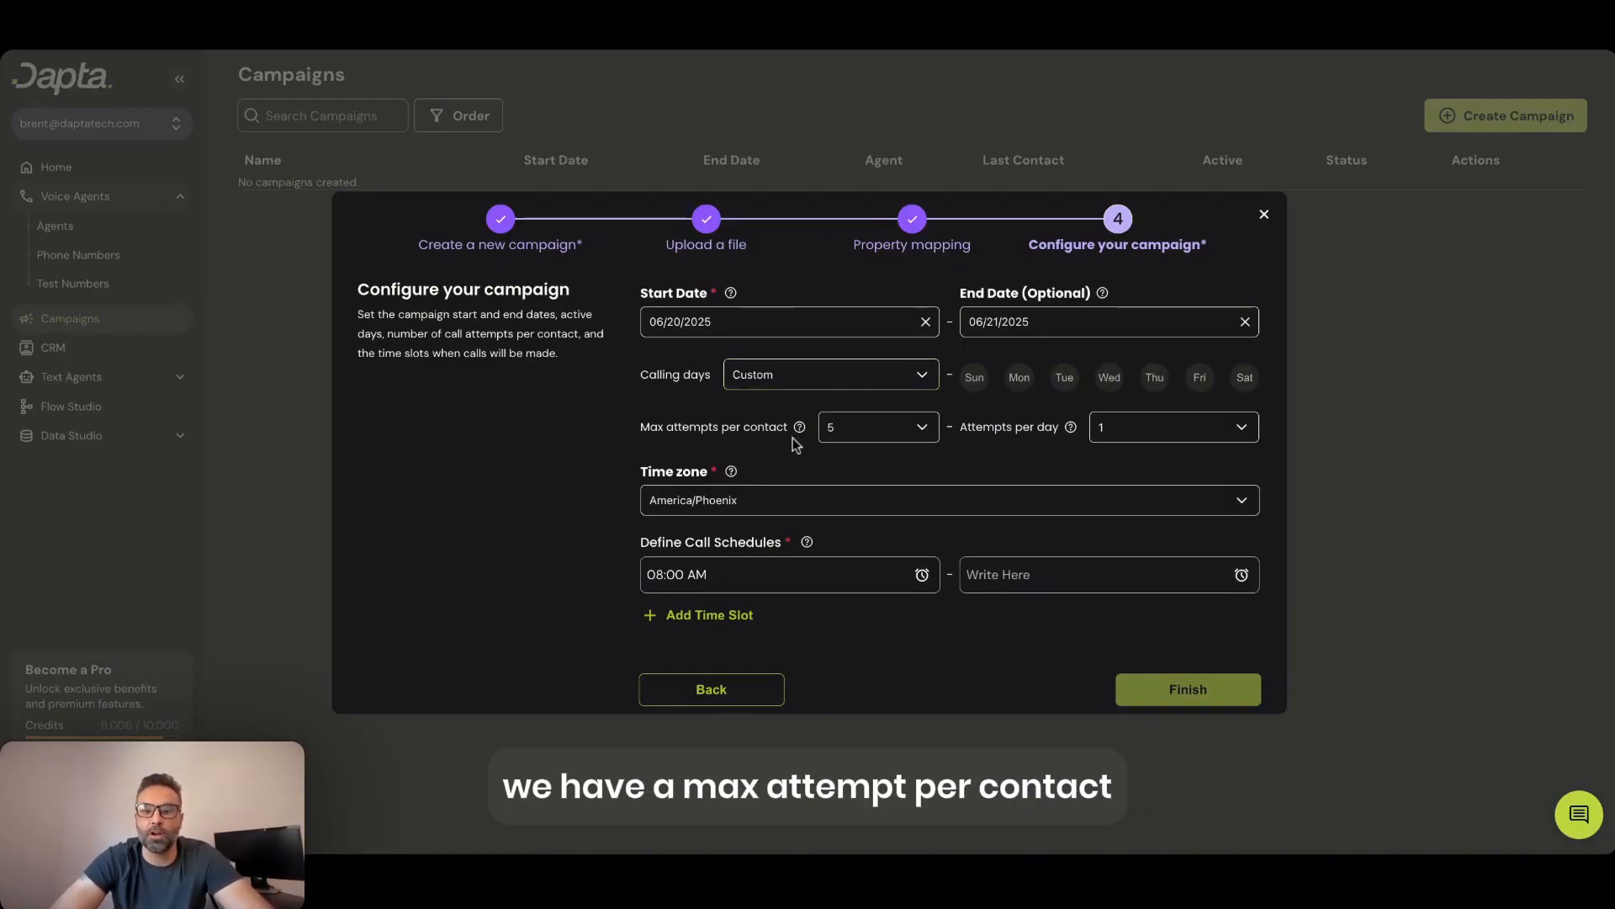
Step: Set the max attempts per contact to 3 and the attempts per day to 3
{"action": "left_click", "coordinate": [893, 429]}
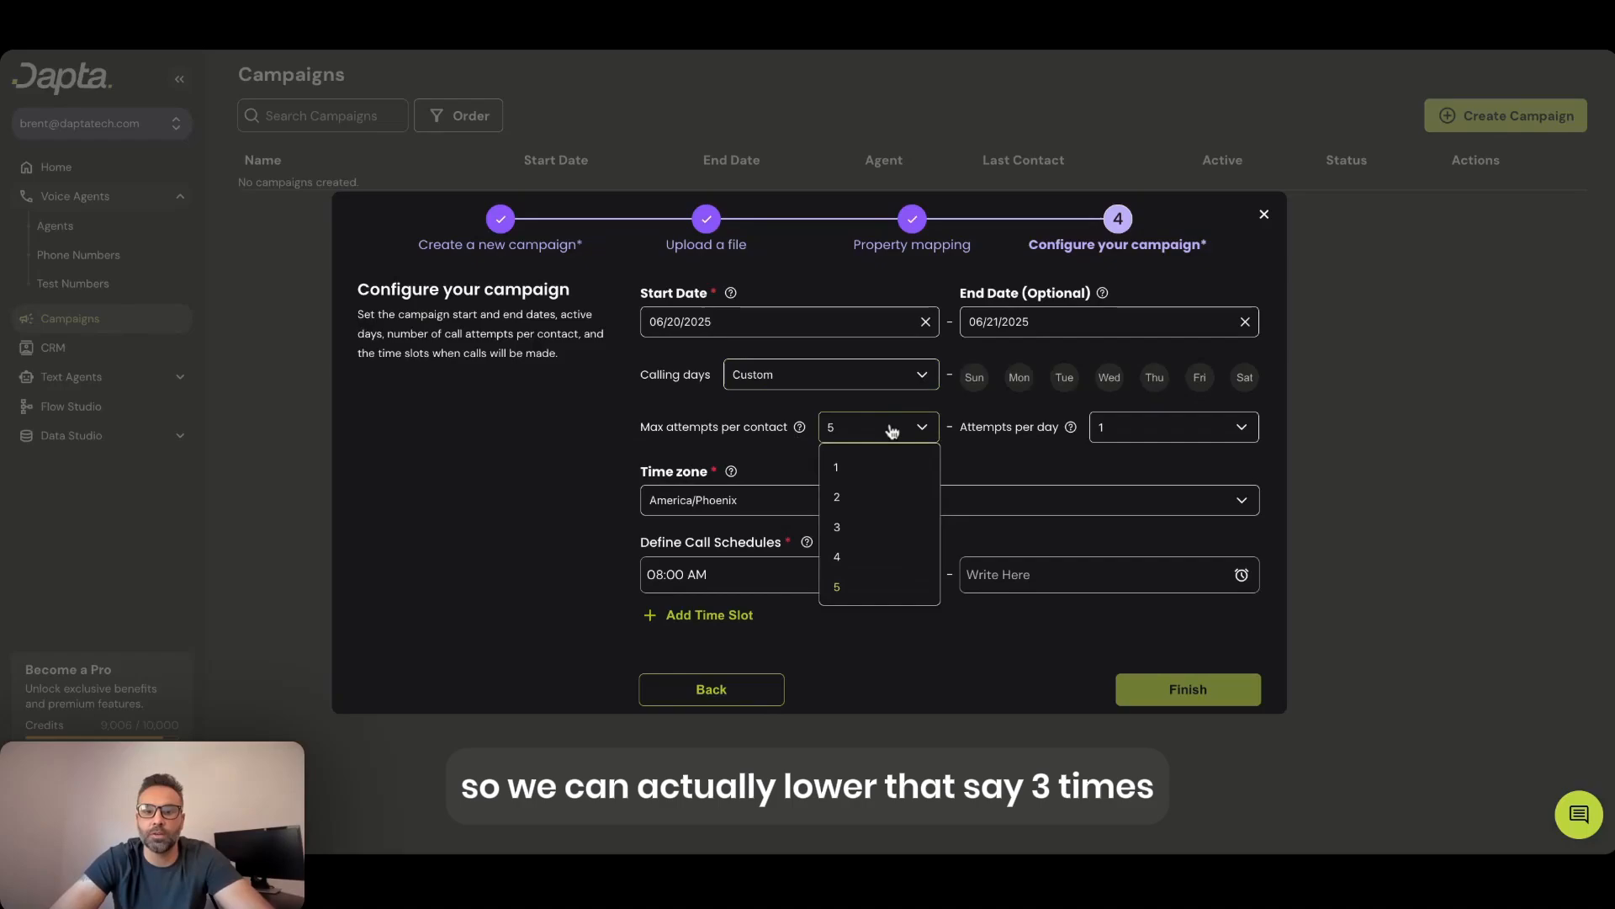
{"action": "left_click", "coordinate": [888, 523]}
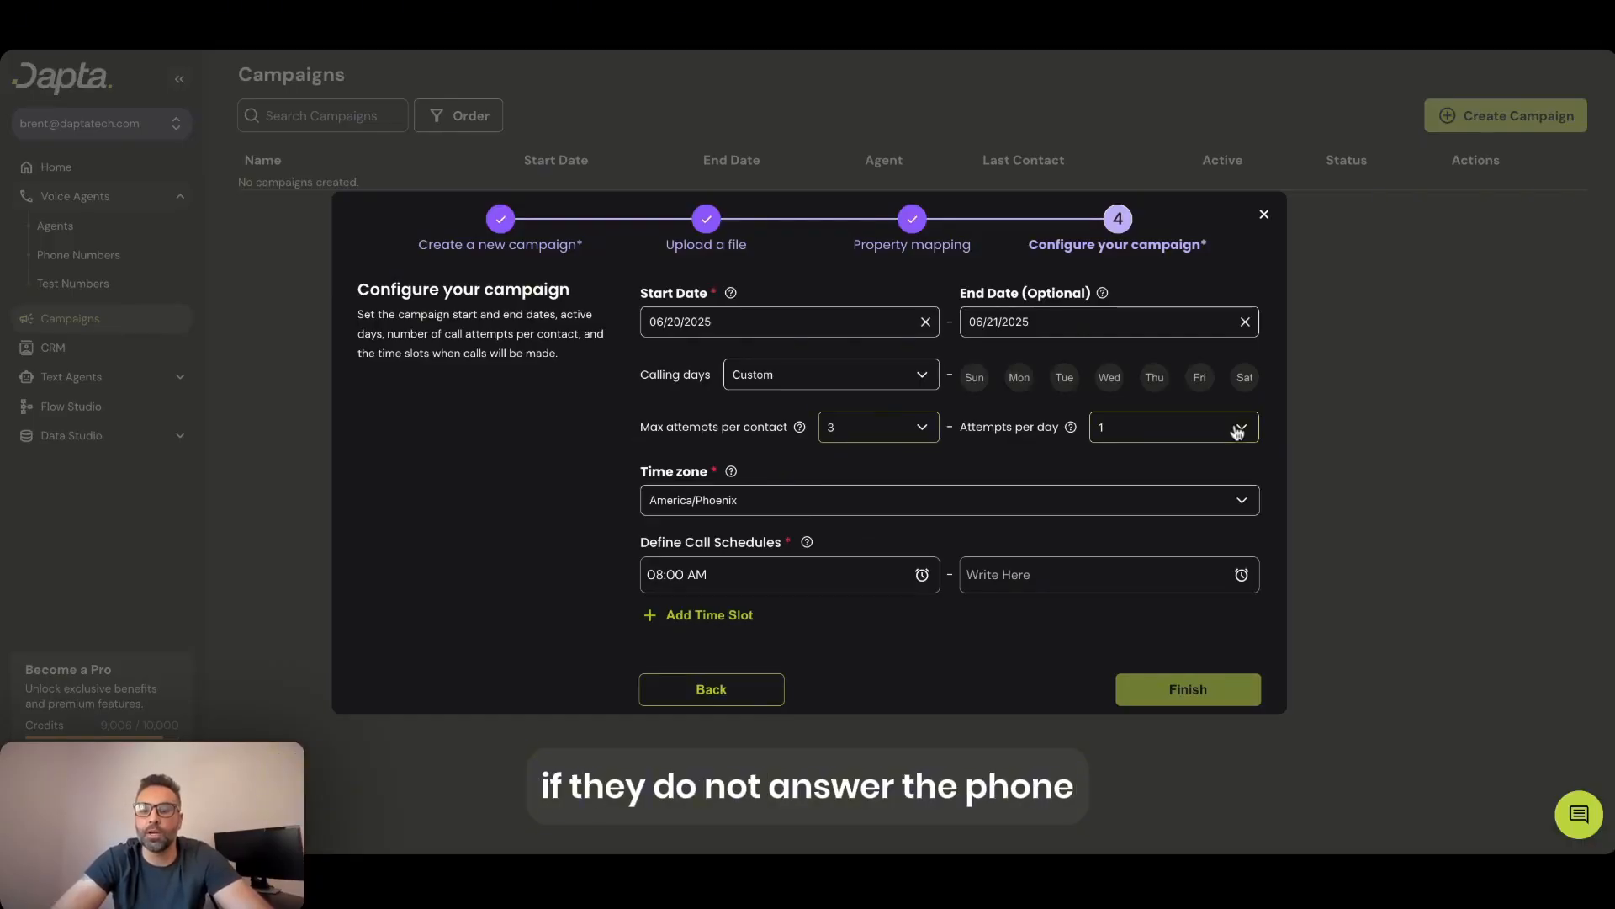
{"action": "left_click", "coordinate": [1179, 434]}
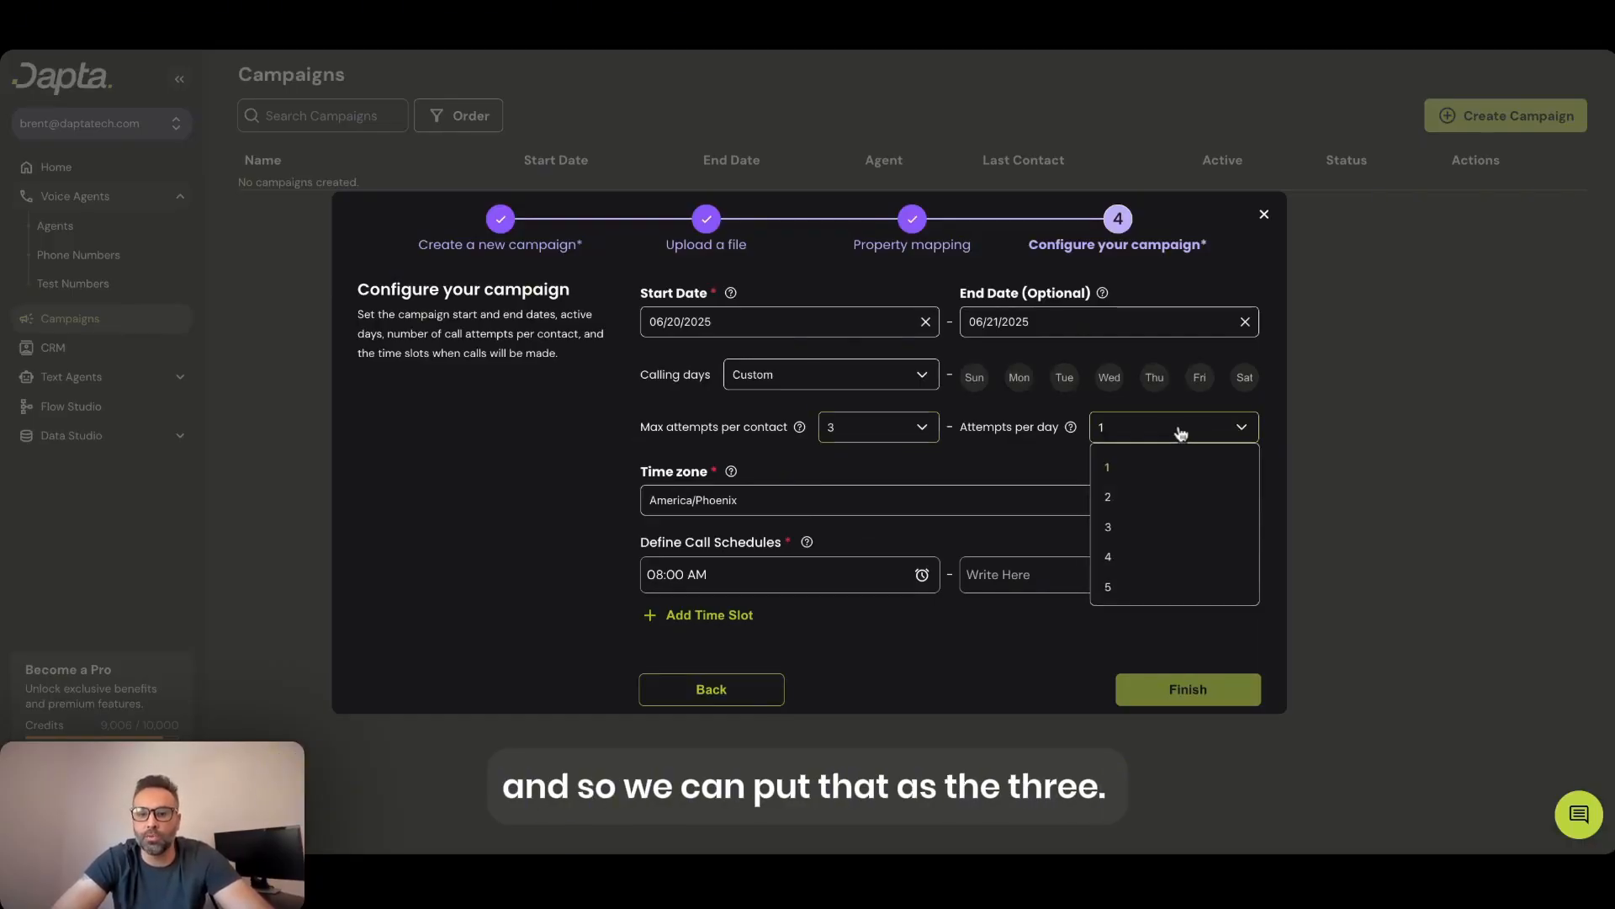
{"action": "left_click", "coordinate": [1149, 527]}
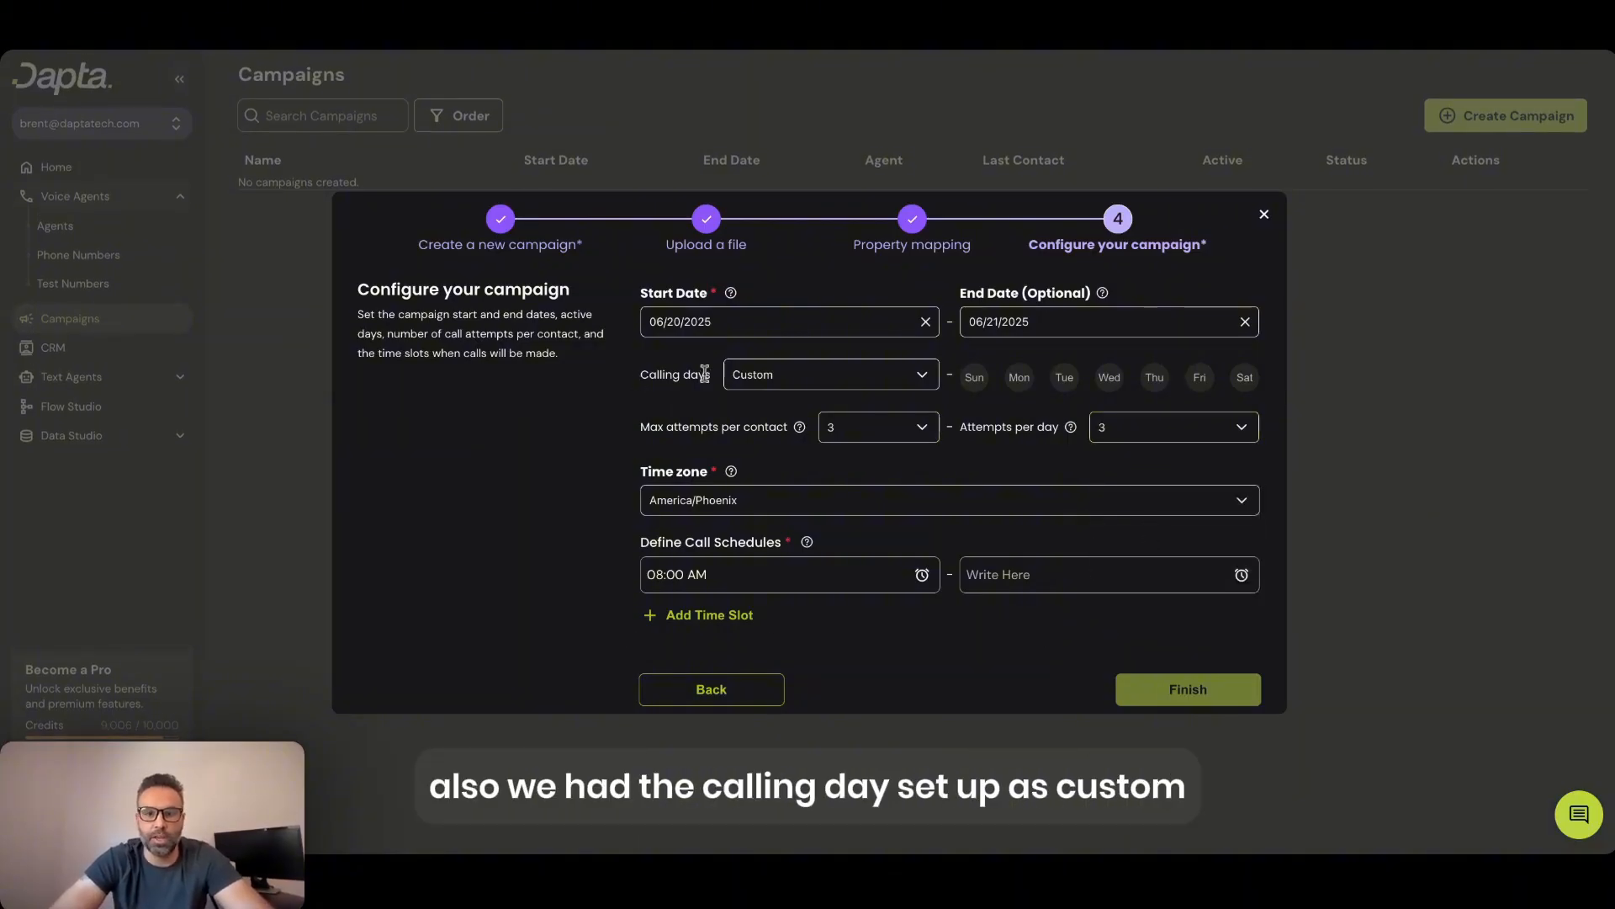
Step: Choose Monday, Wednesday and Friday as the custom calling days
{"action": "left_click", "coordinate": [1019, 377]}
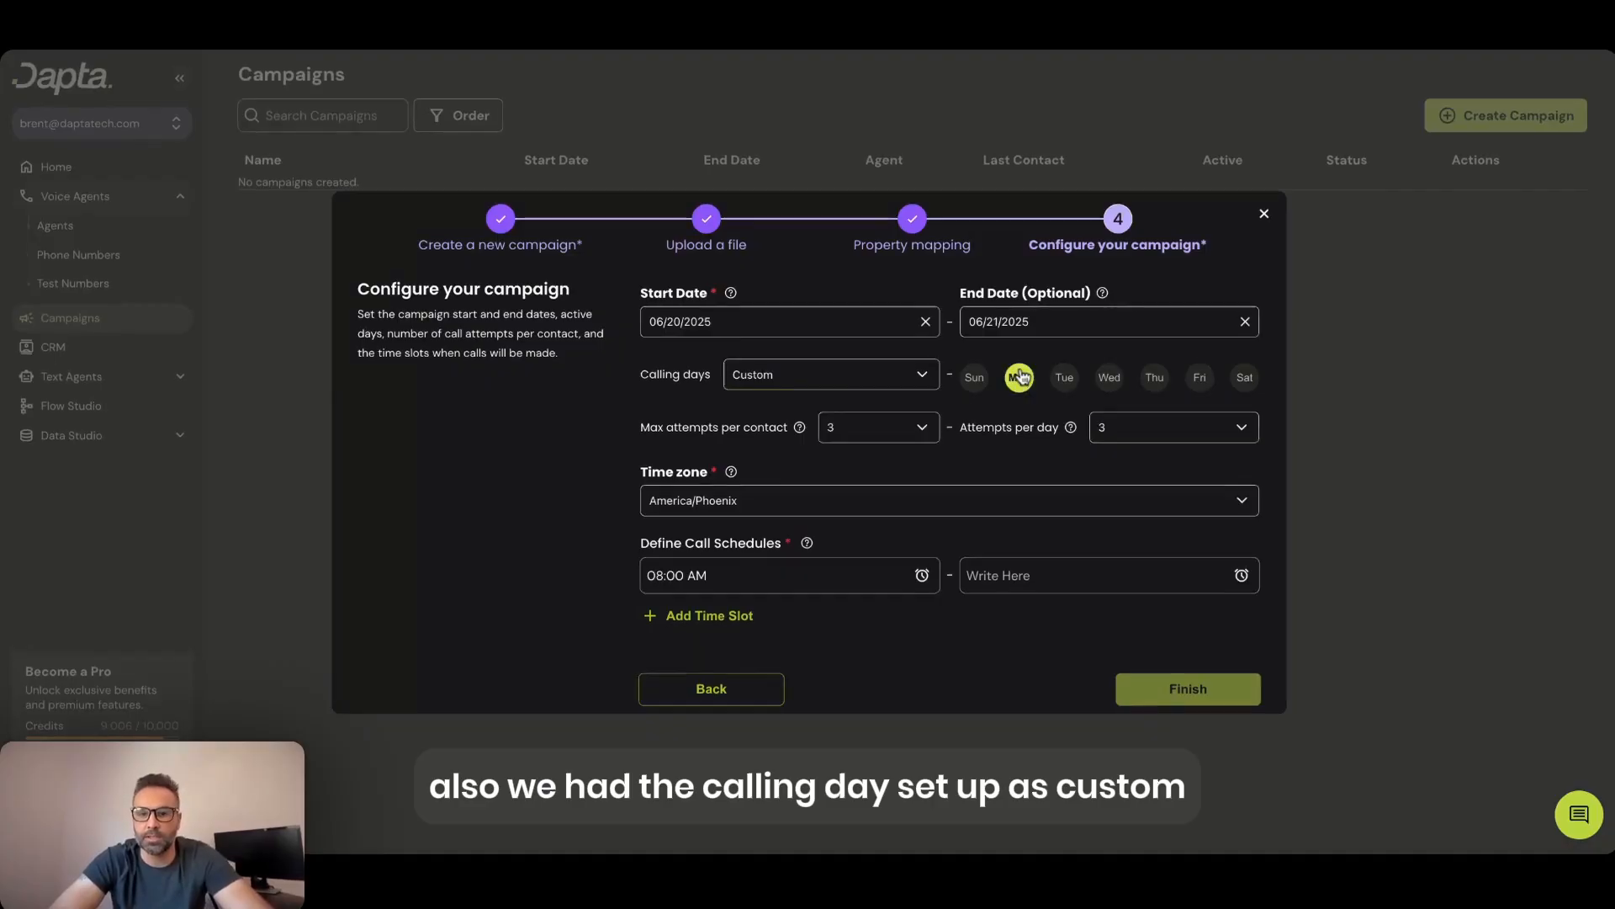
{"action": "left_click", "coordinate": [1109, 377]}
{"action": "left_click", "coordinate": [1199, 377]}
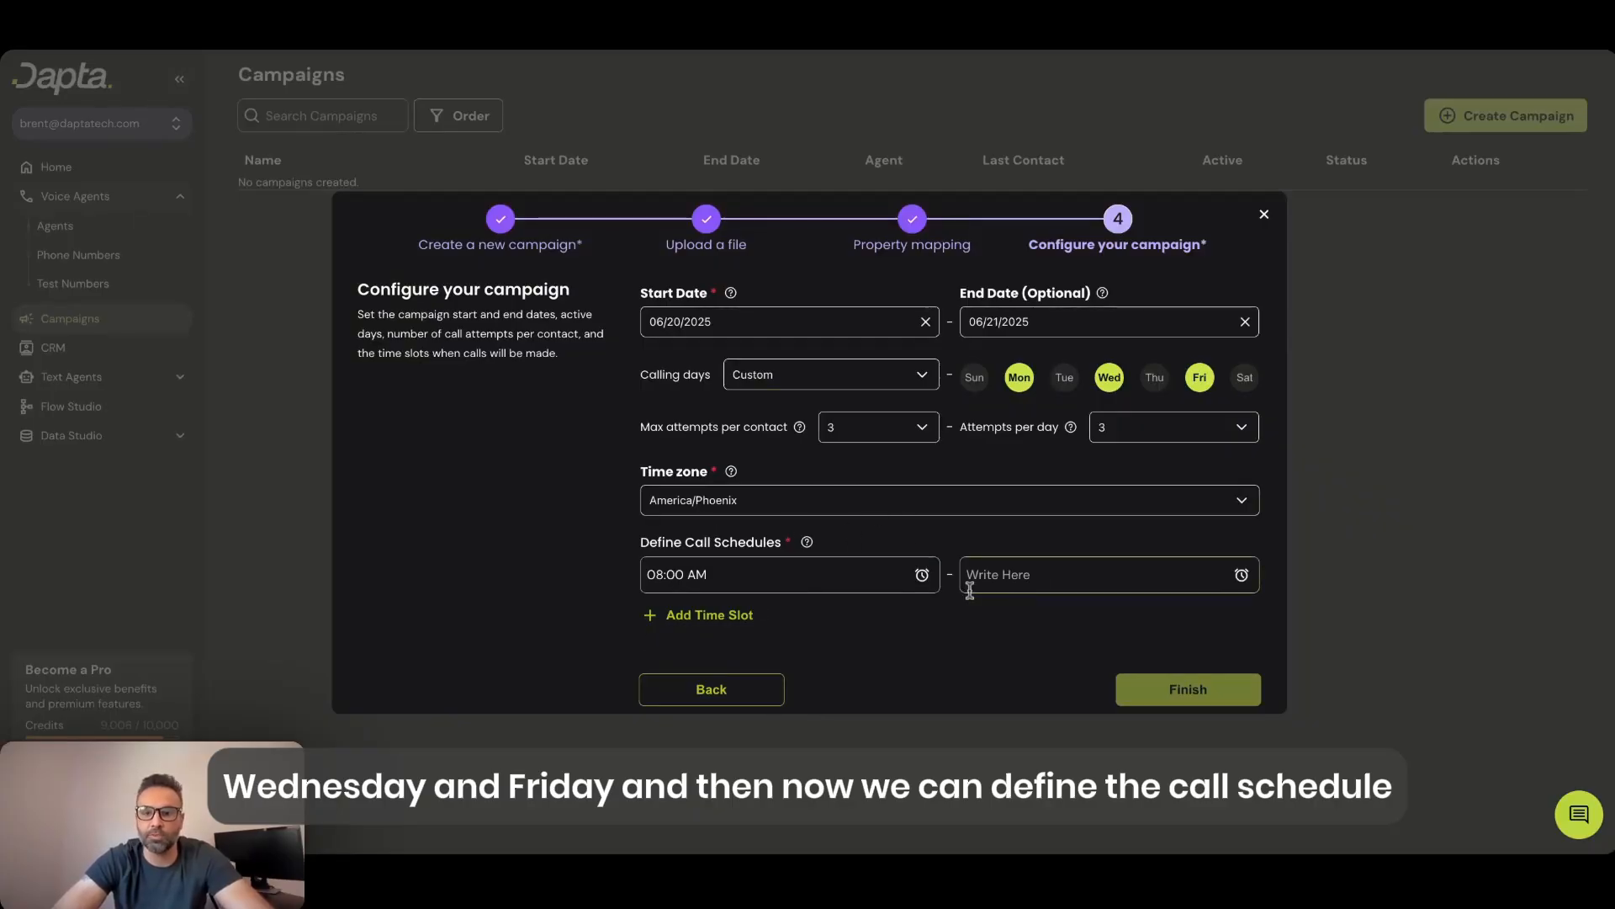
Step: Set the end time of the call schedule to 06:00 PM and finish creating the campaign
{"action": "left_click", "coordinate": [1240, 573]}
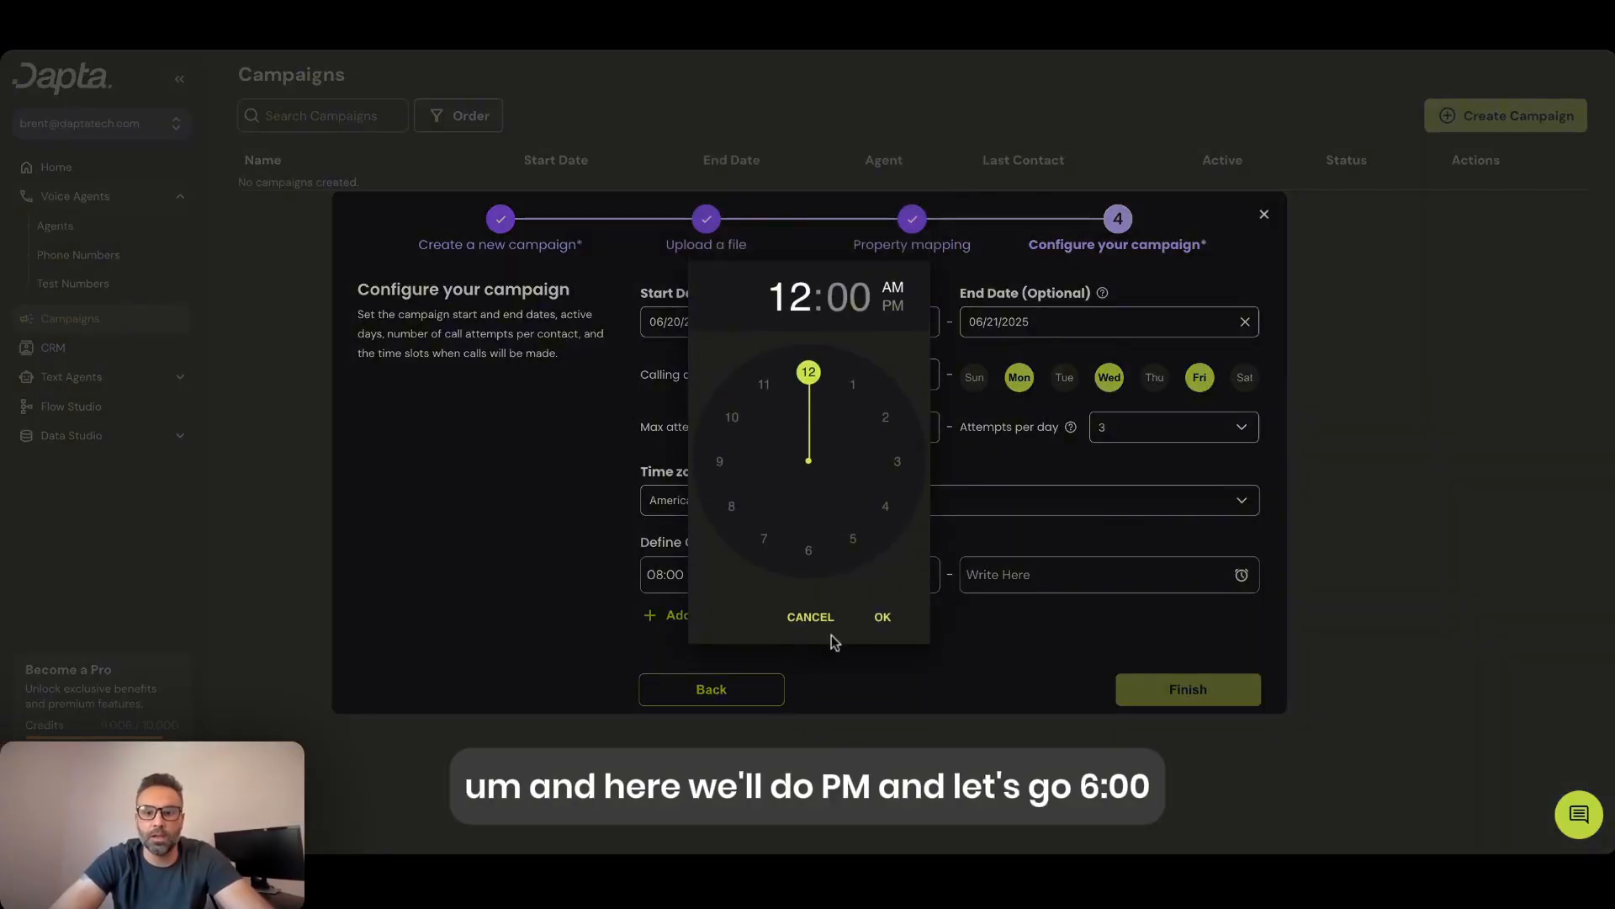
{"action": "left_click", "coordinate": [895, 310]}
{"action": "left_click_drag", "start_coordinate": [821, 364], "coordinate": [810, 577]}
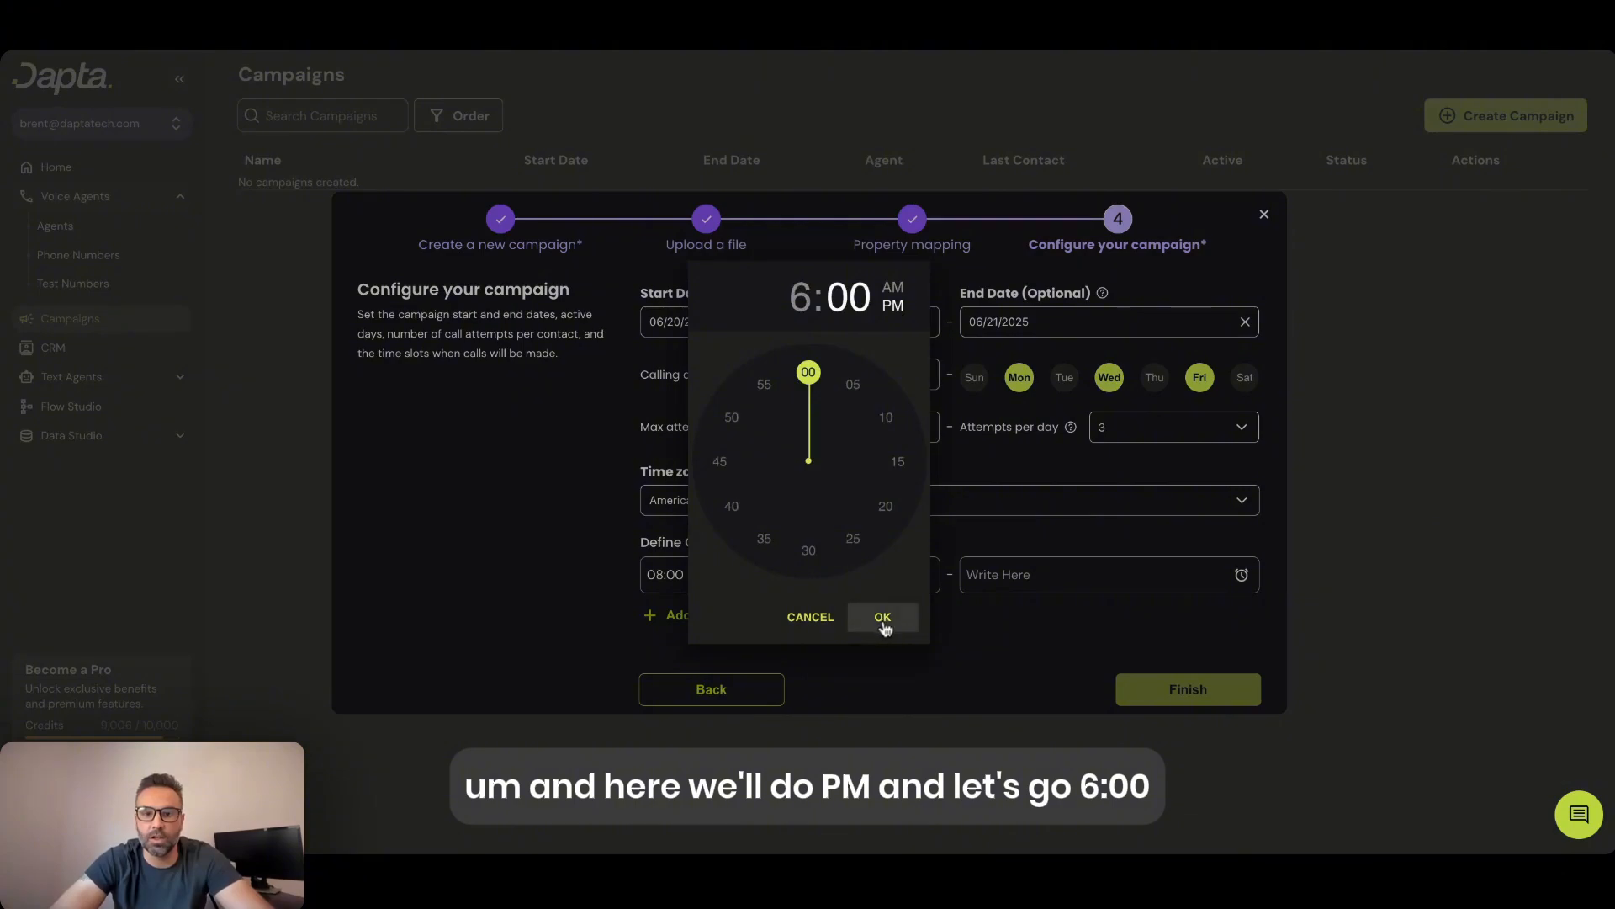
{"action": "left_click", "coordinate": [881, 618]}
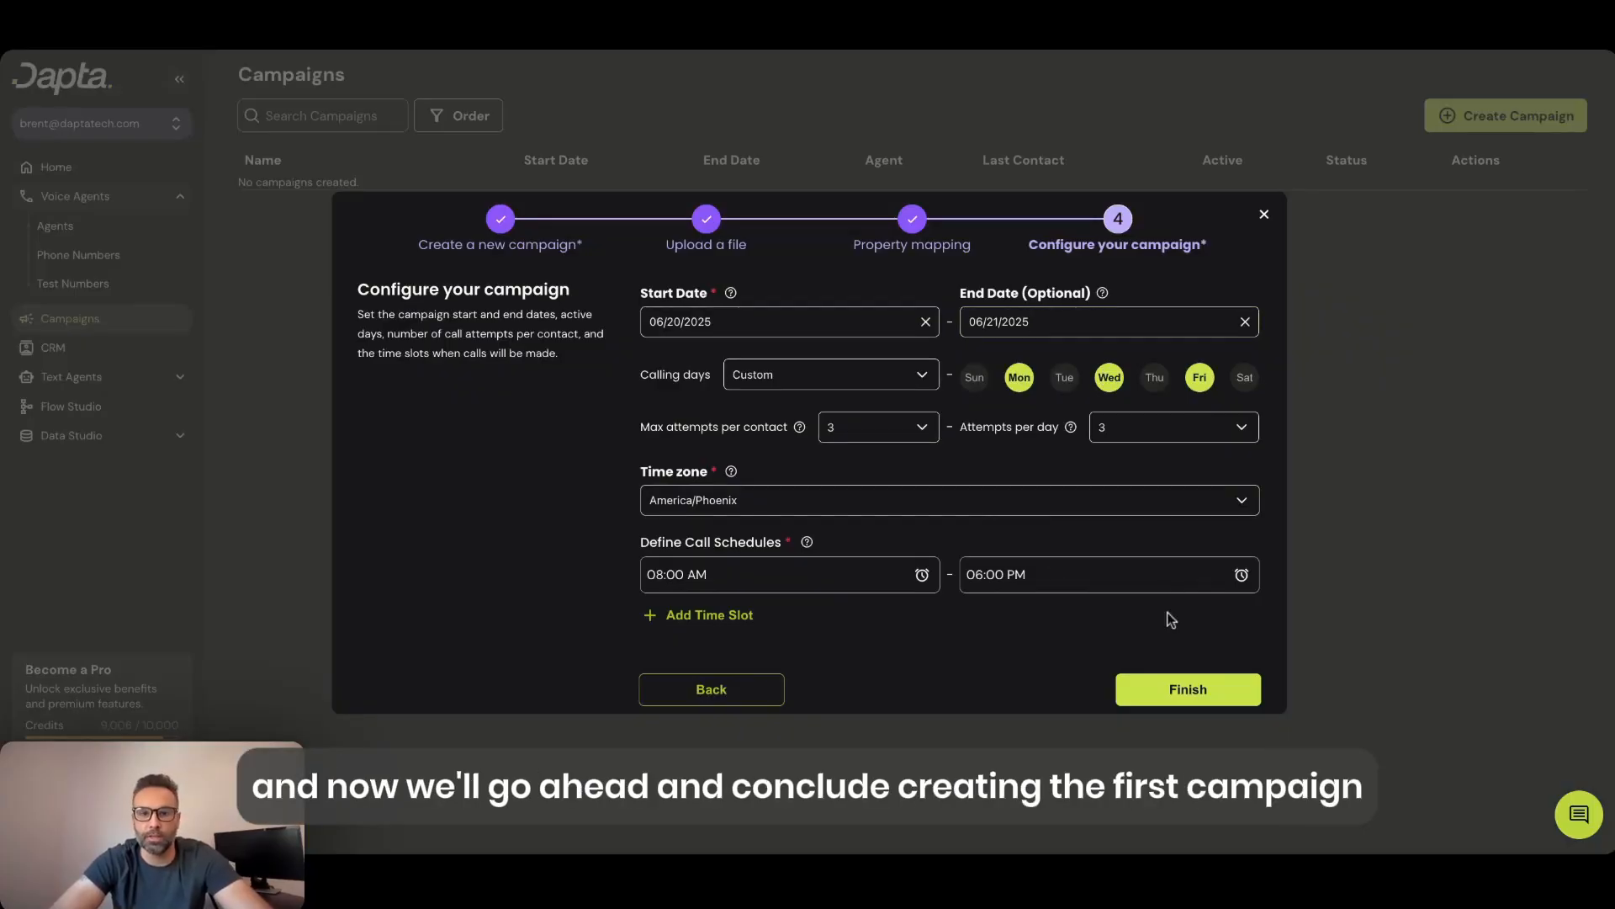
{"action": "left_click", "coordinate": [1194, 691]}
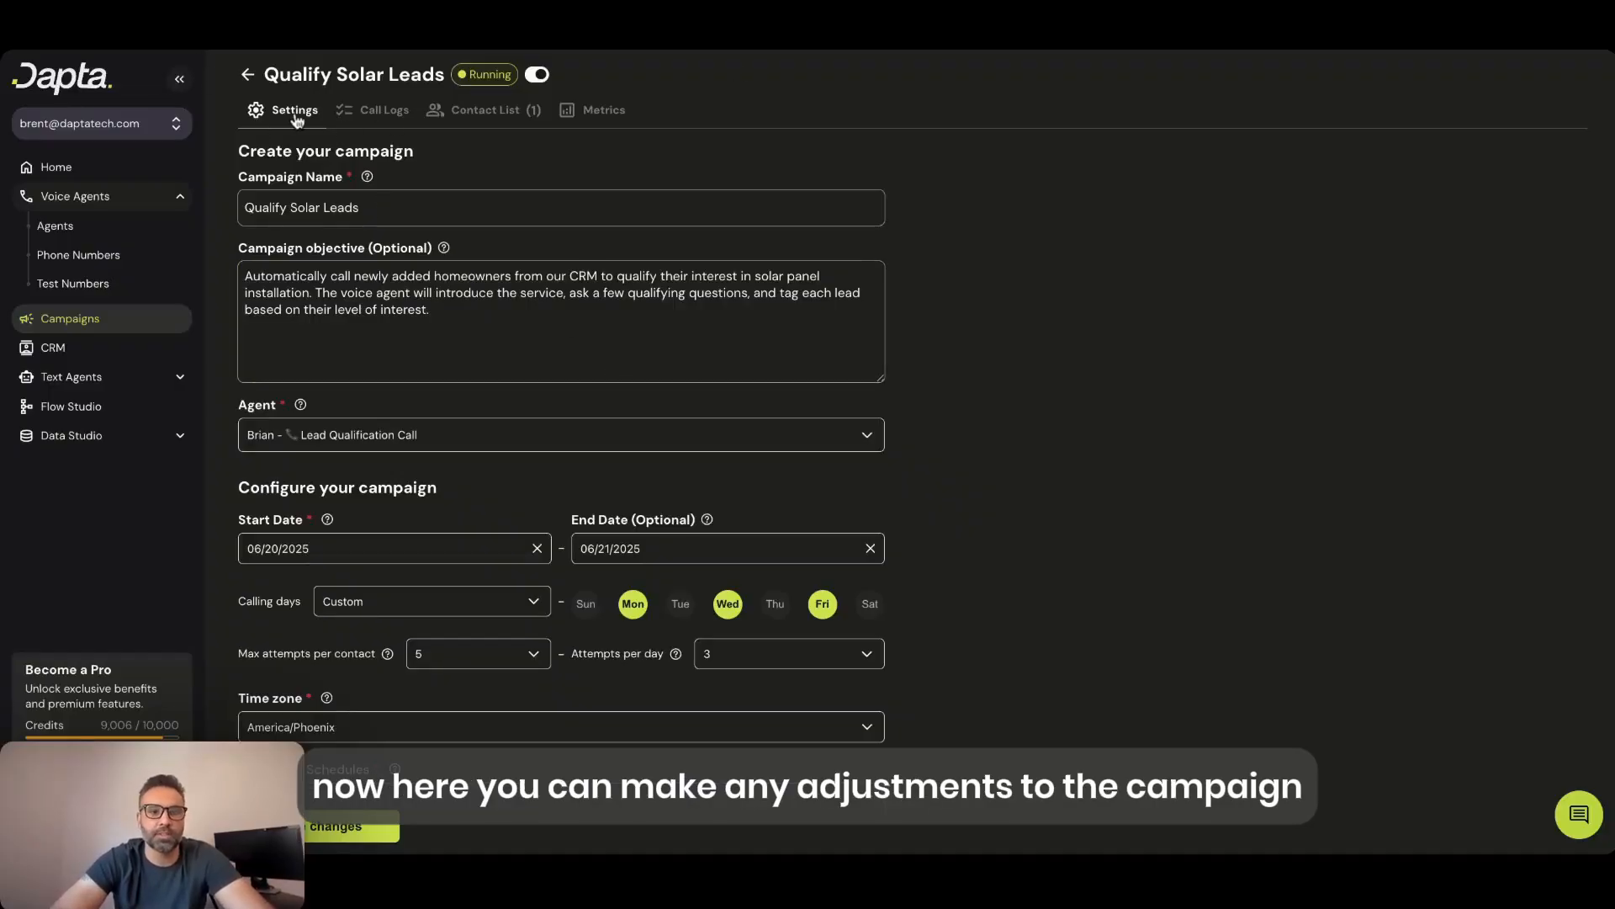
Step: View the call logs and the contact list of the Qualify Solar Leads campaign
{"action": "left_click", "coordinate": [405, 117]}
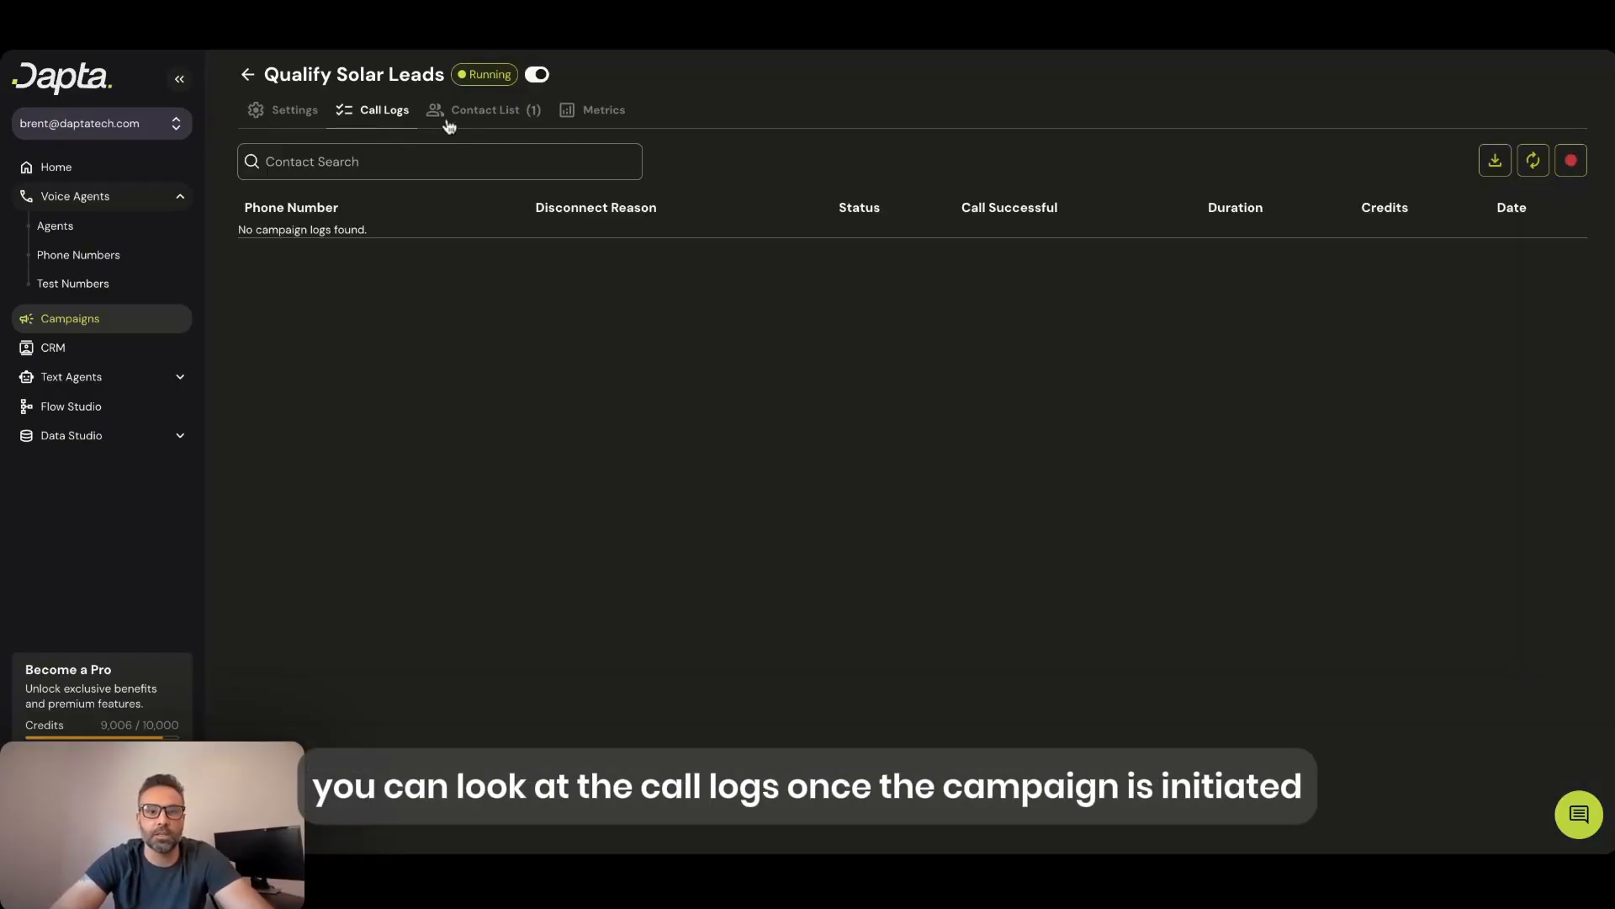
{"action": "left_click", "coordinate": [507, 115]}
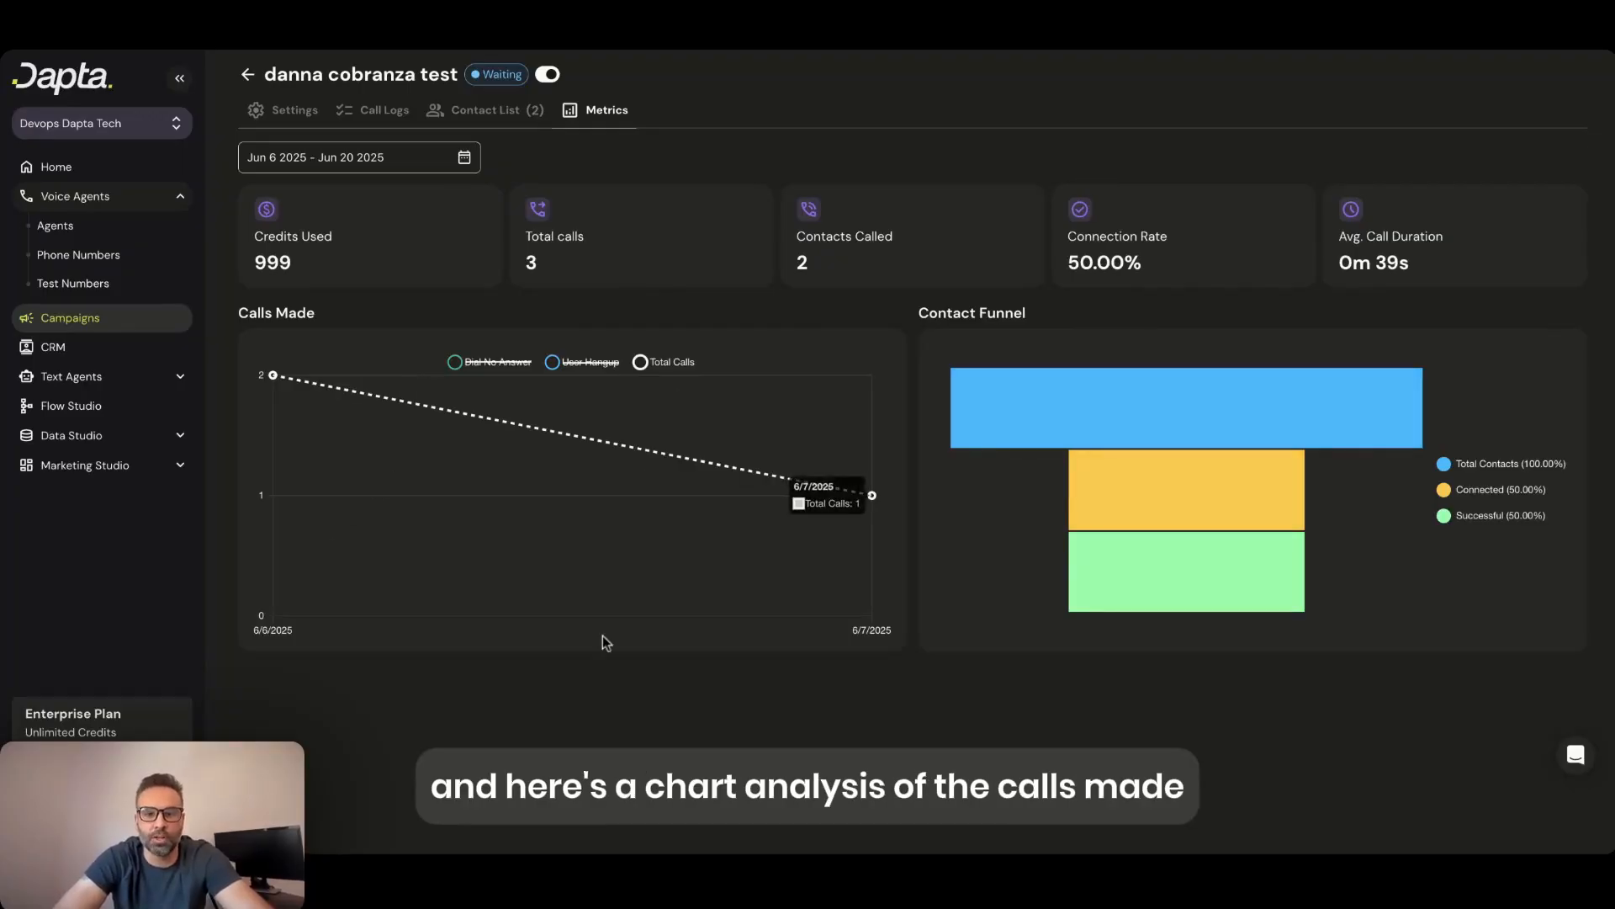
Step: Toggle the User Hangup and Dial No Answer series on and off in the Calls Made chart
{"action": "left_click", "coordinate": [554, 363]}
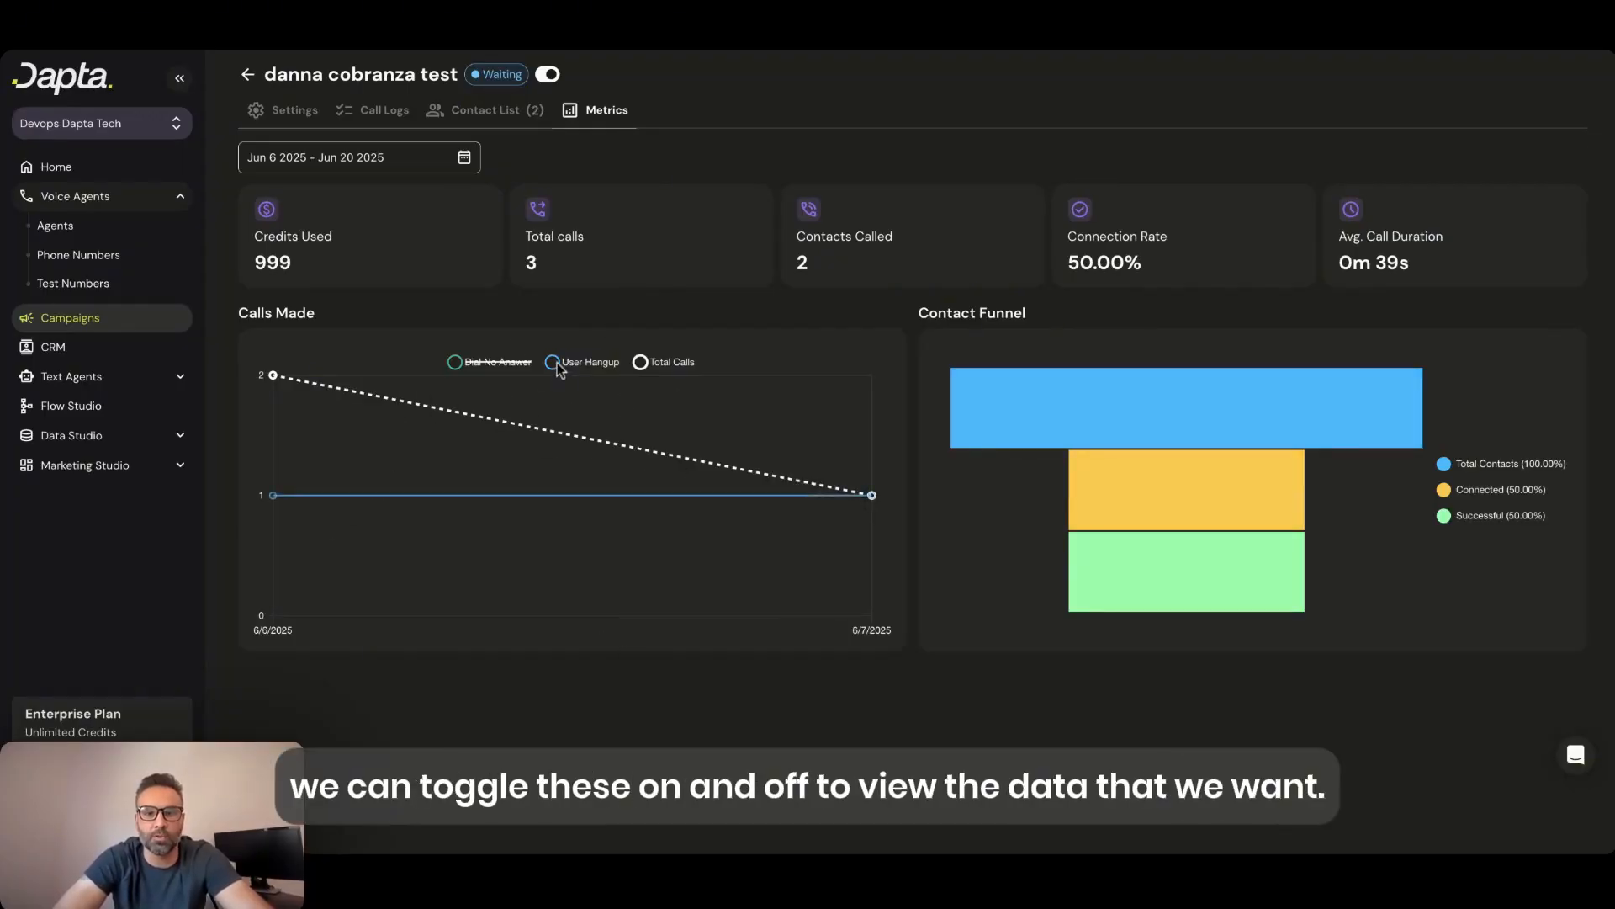
{"action": "left_click", "coordinate": [557, 364]}
{"action": "left_click", "coordinate": [454, 362]}
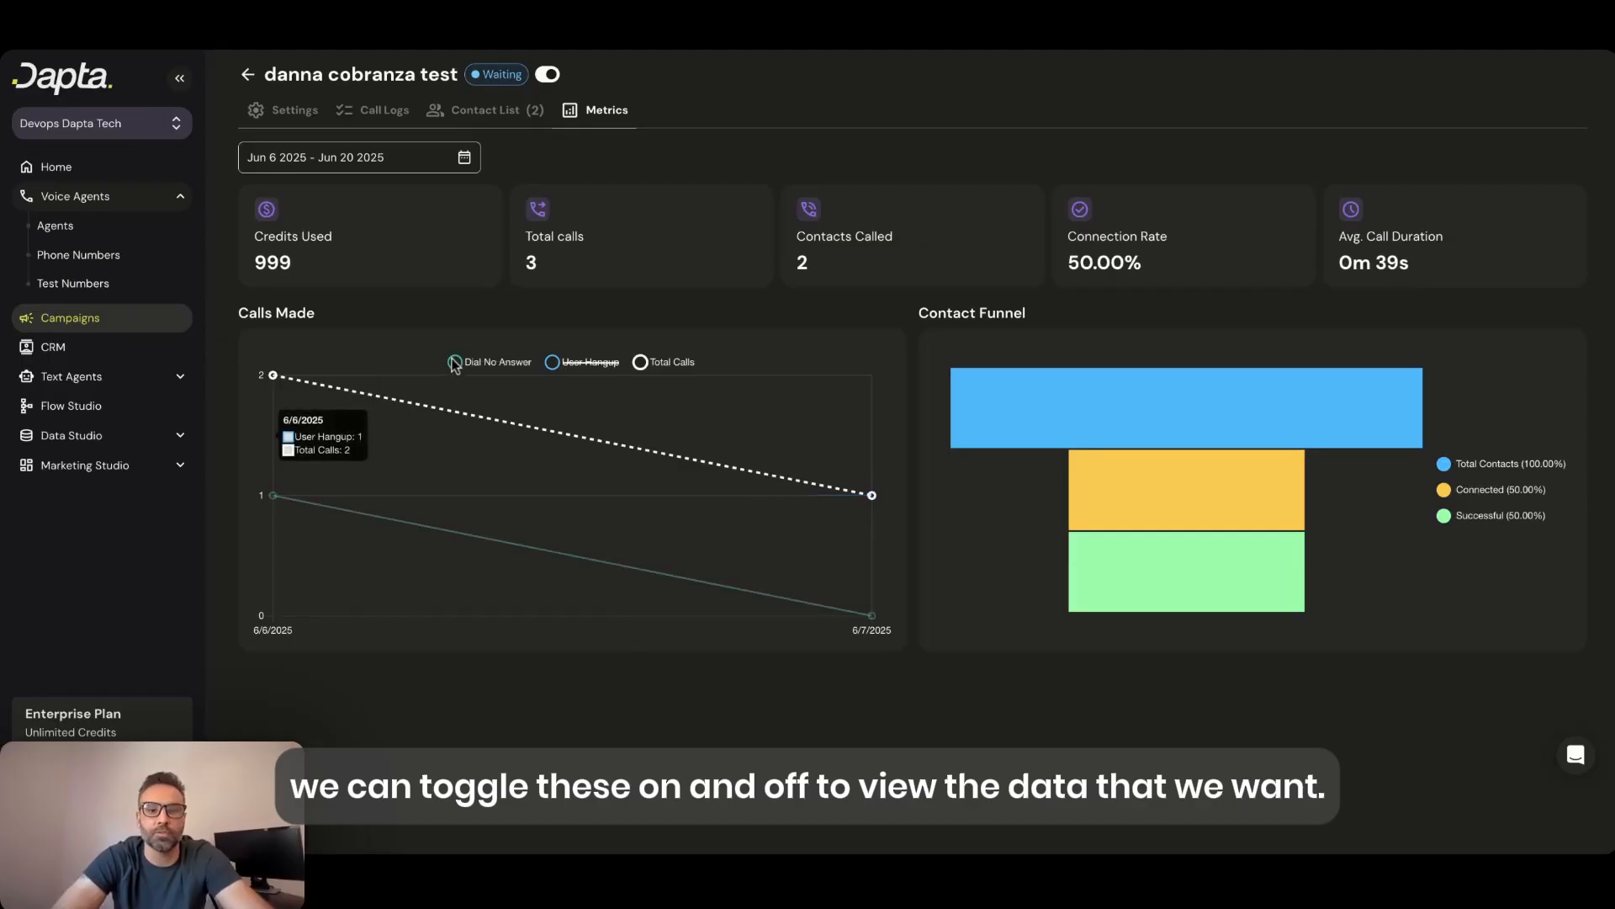
{"action": "left_click", "coordinate": [454, 362]}
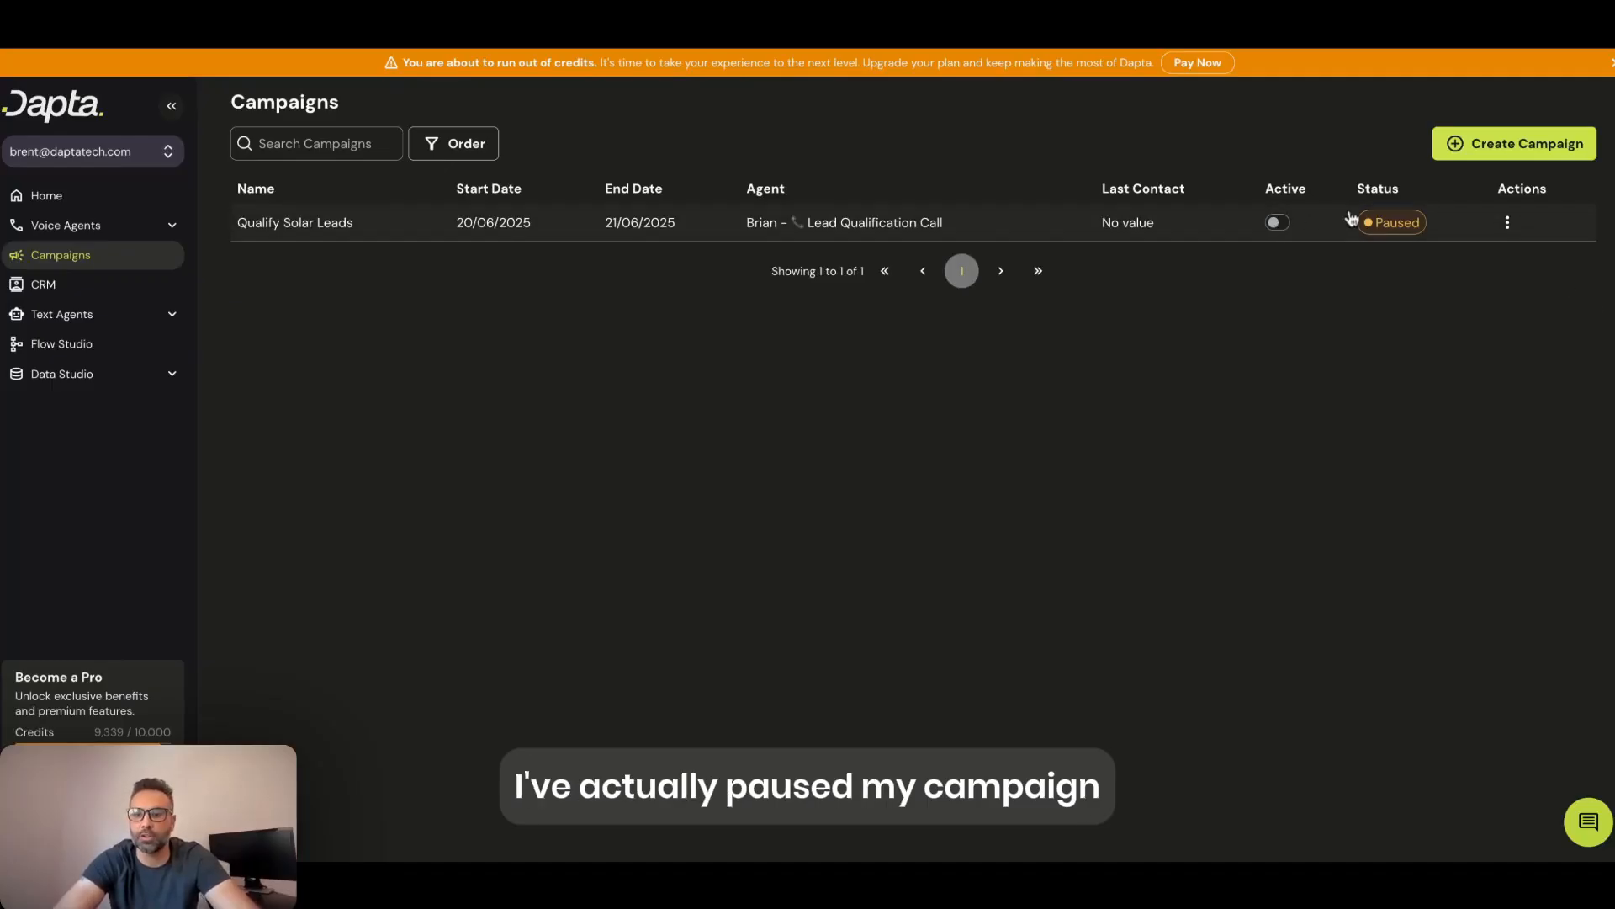
Step: Activate the Qualify Solar Leads campaign, pause it again, and view its available actions without choosing one
{"action": "left_click", "coordinate": [1275, 222]}
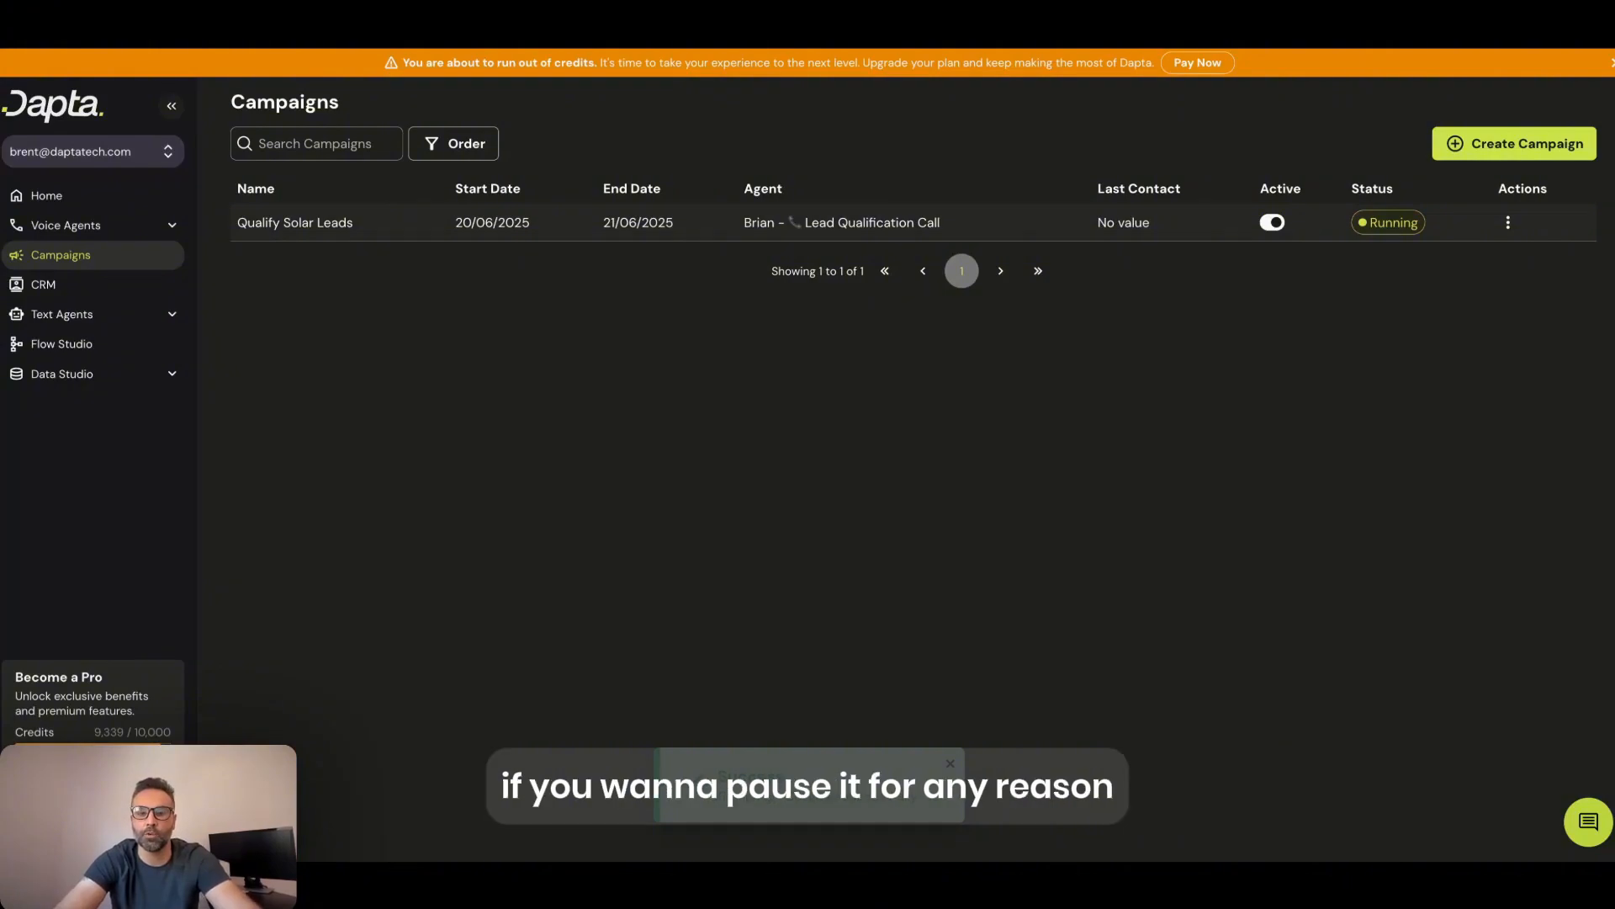
{"action": "left_click", "coordinate": [1272, 222]}
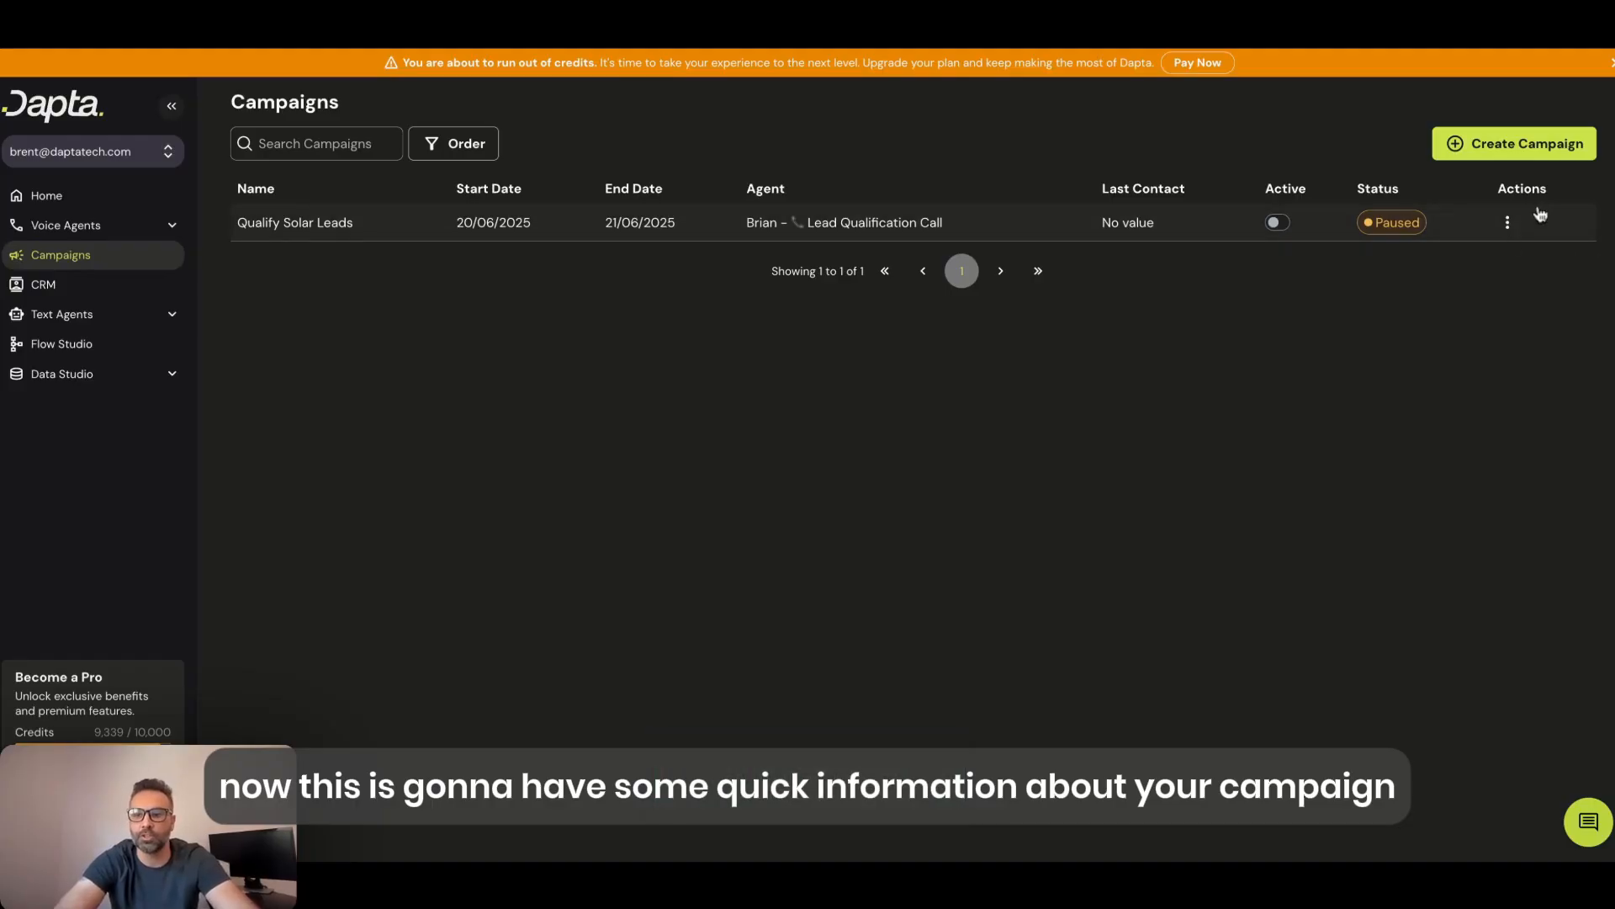
{"action": "left_click", "coordinate": [1507, 223]}
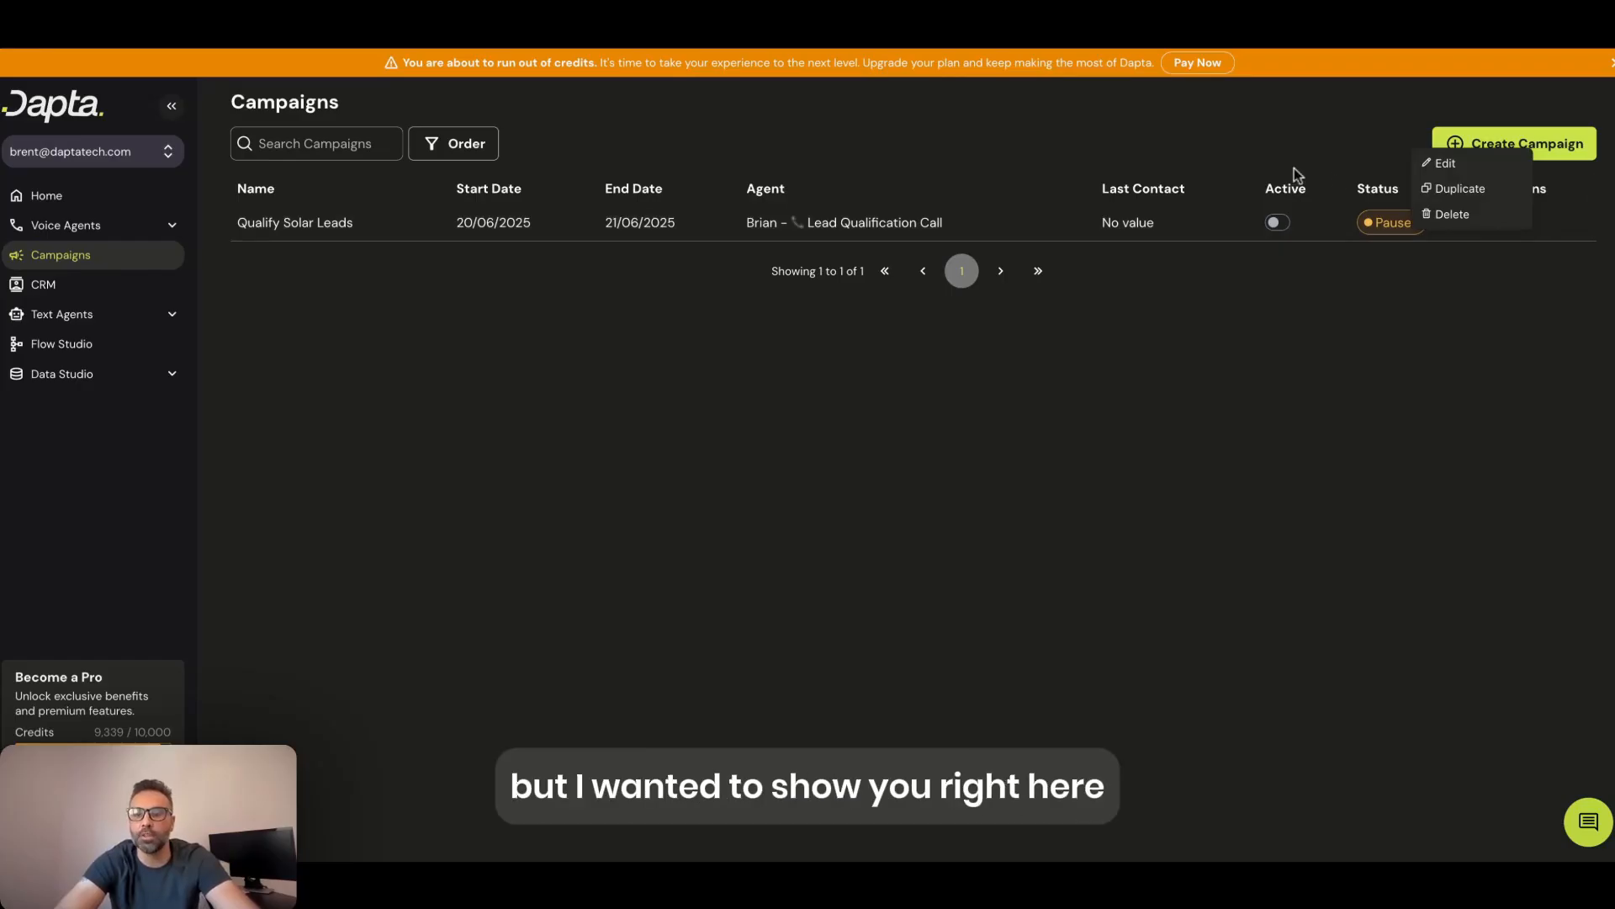
{"action": "left_click", "coordinate": [1257, 183]}
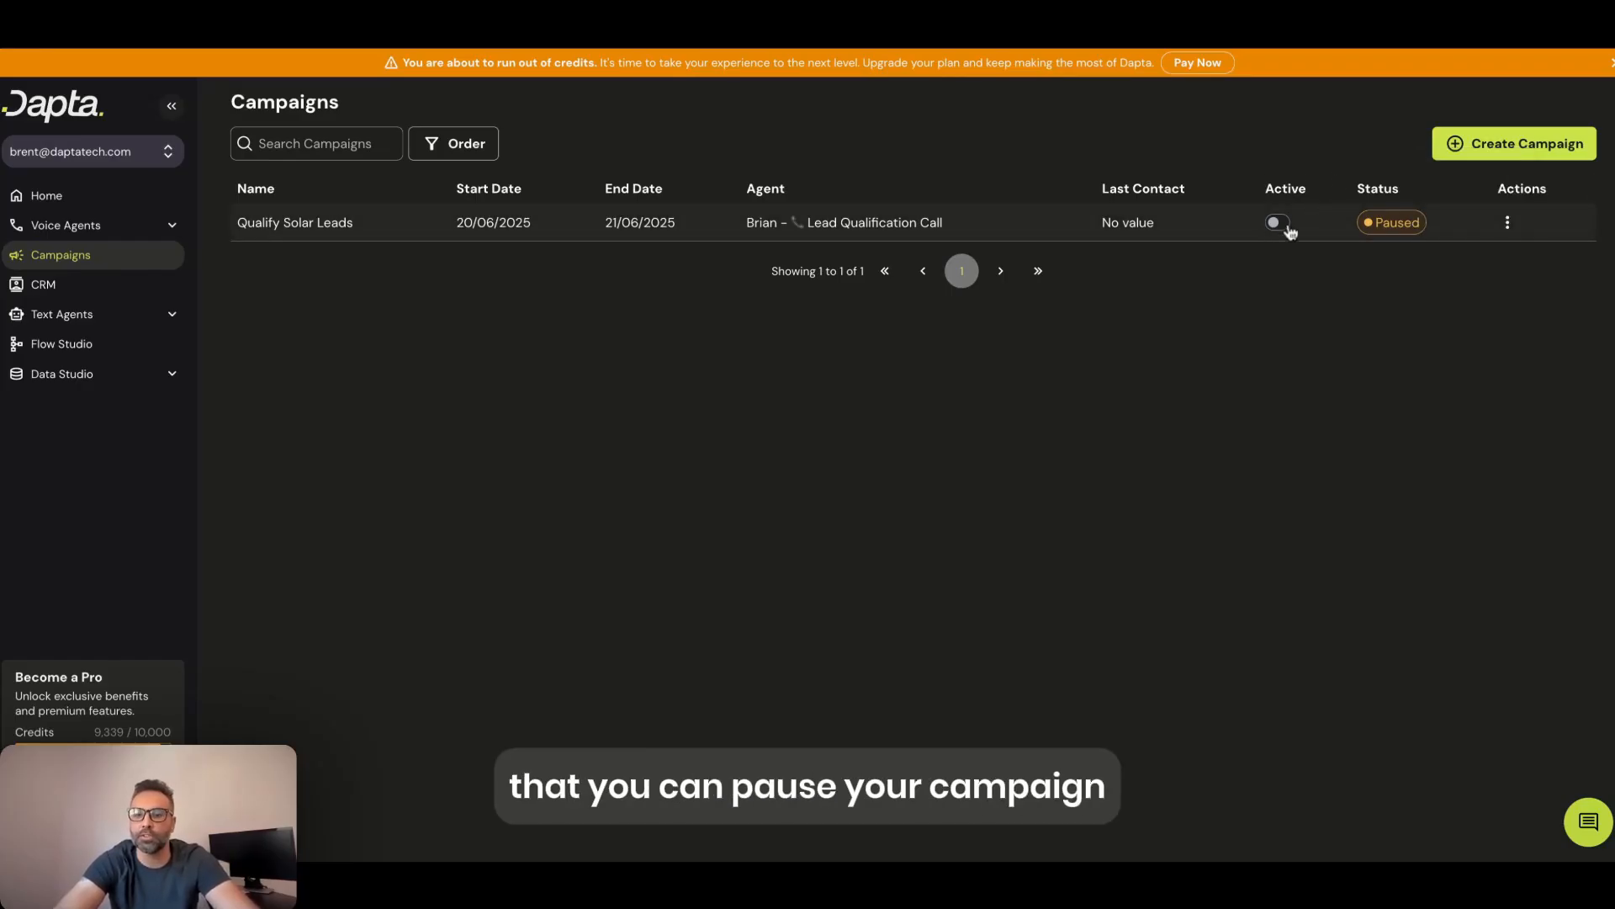